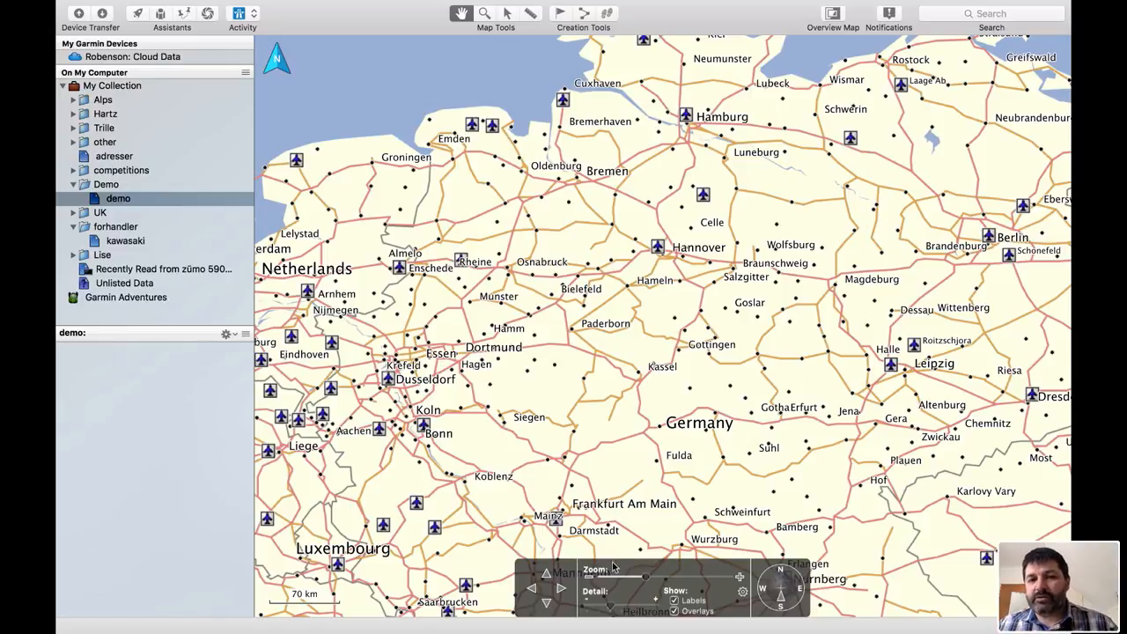
# - Place two waypoints on the map, one near Neubrandenburg and one west of Koblenz
pyautogui.click(560, 12)
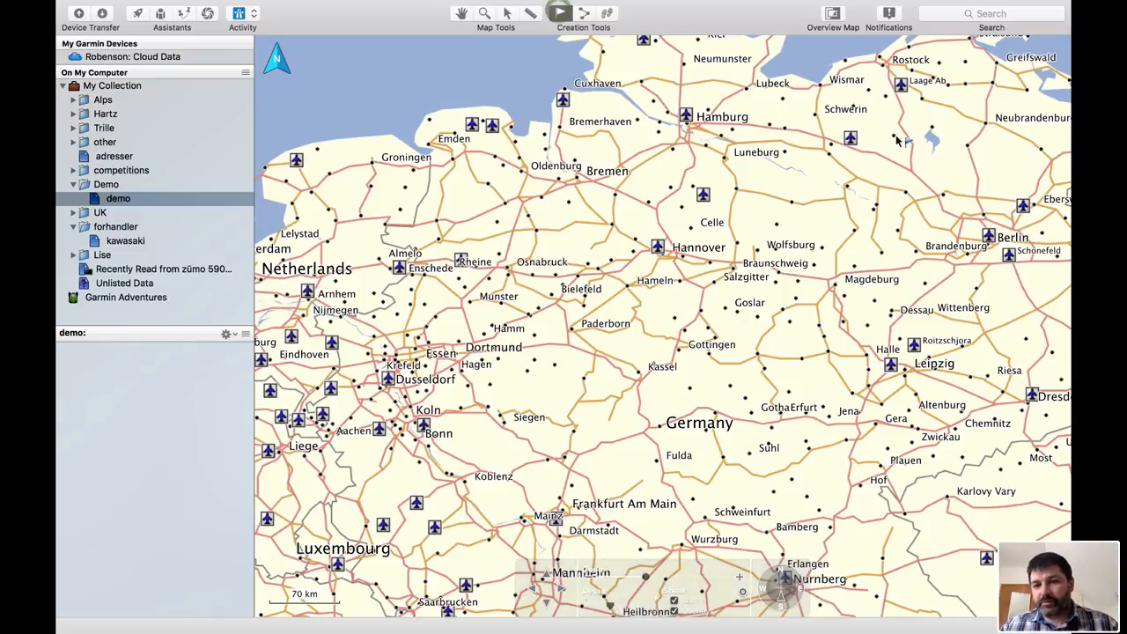
pyautogui.click(964, 116)
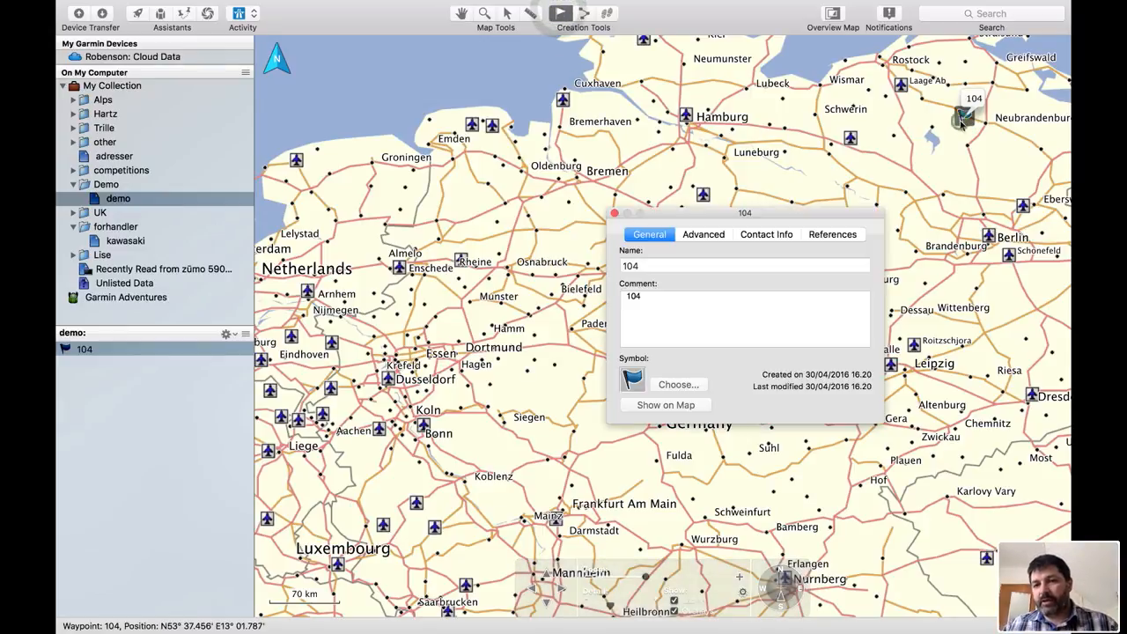
pyautogui.click(405, 499)
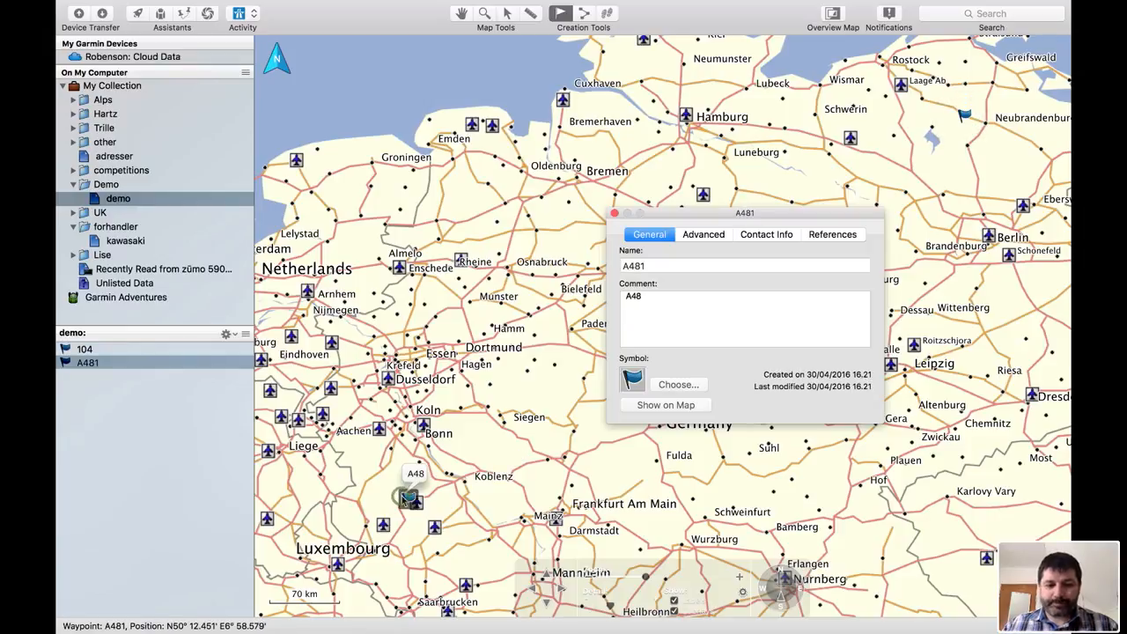
pyautogui.click(614, 214)
# - Create a route with waypoint 104 as start point and waypoint A481 as destination
pyautogui.click(584, 12)
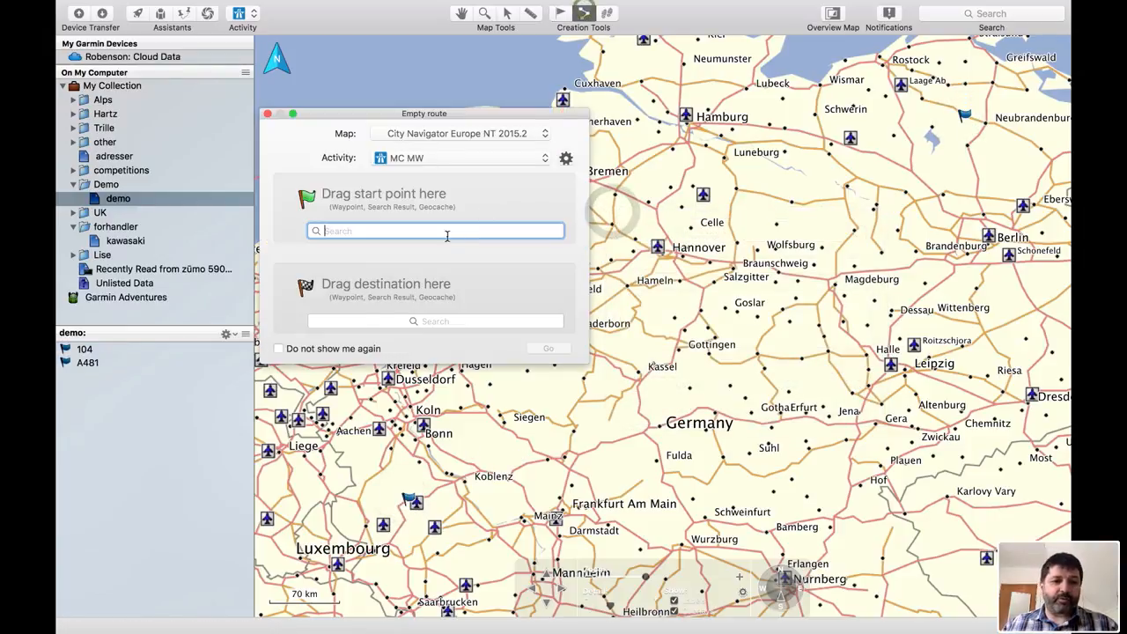
pyautogui.moveTo(85, 349); pyautogui.dragTo(356, 234)
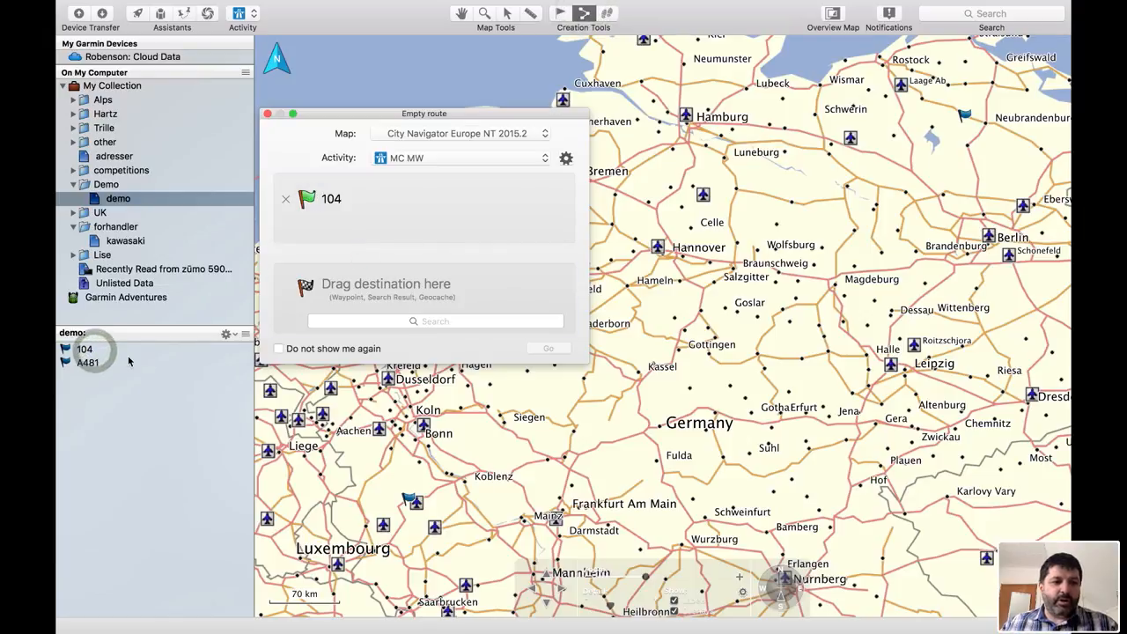
pyautogui.moveTo(91, 362); pyautogui.dragTo(431, 330)
pyautogui.click(547, 348)
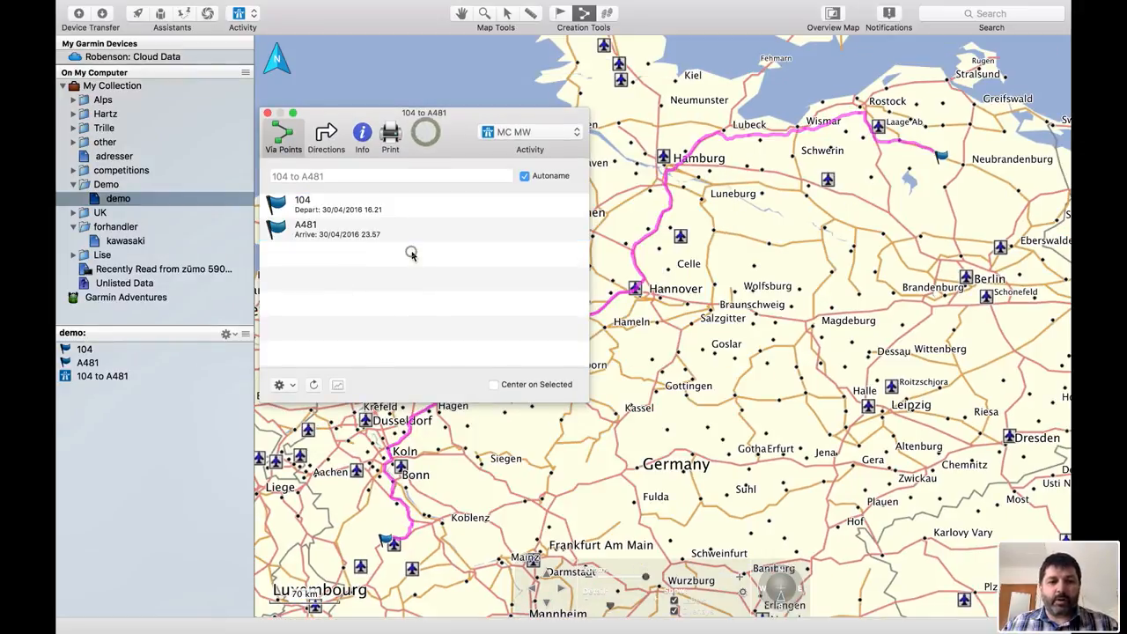
# - Reopen the route 104 to A481 and view its summary information
pyautogui.moveTo(415, 152); pyautogui.dragTo(428, 65)
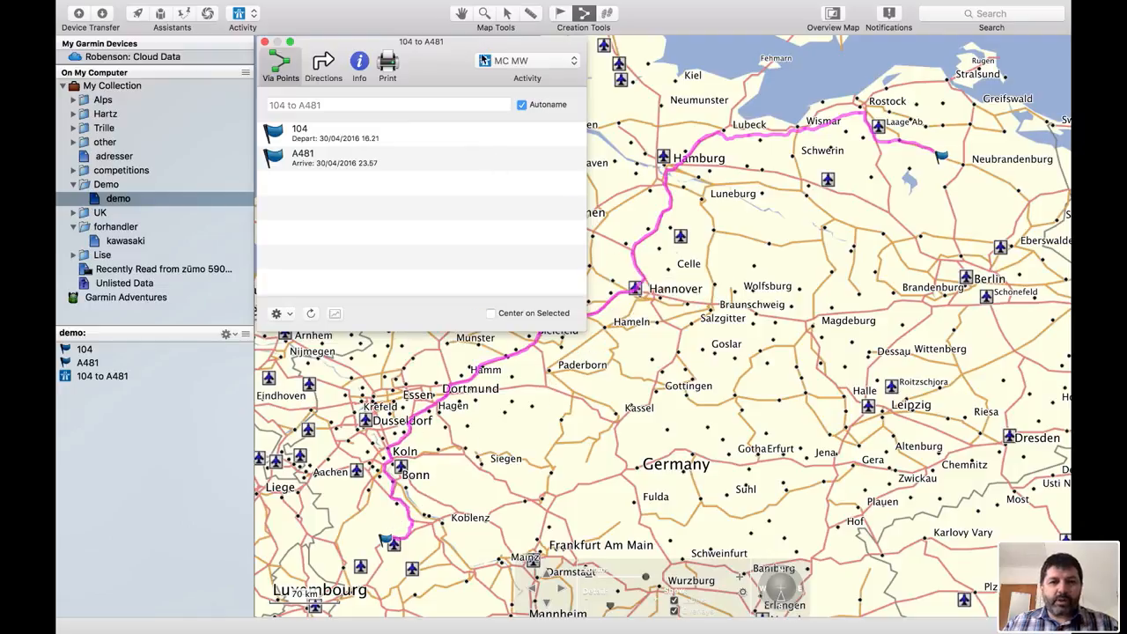
pyautogui.click(461, 13)
pyautogui.moveTo(602, 385); pyautogui.dragTo(695, 405)
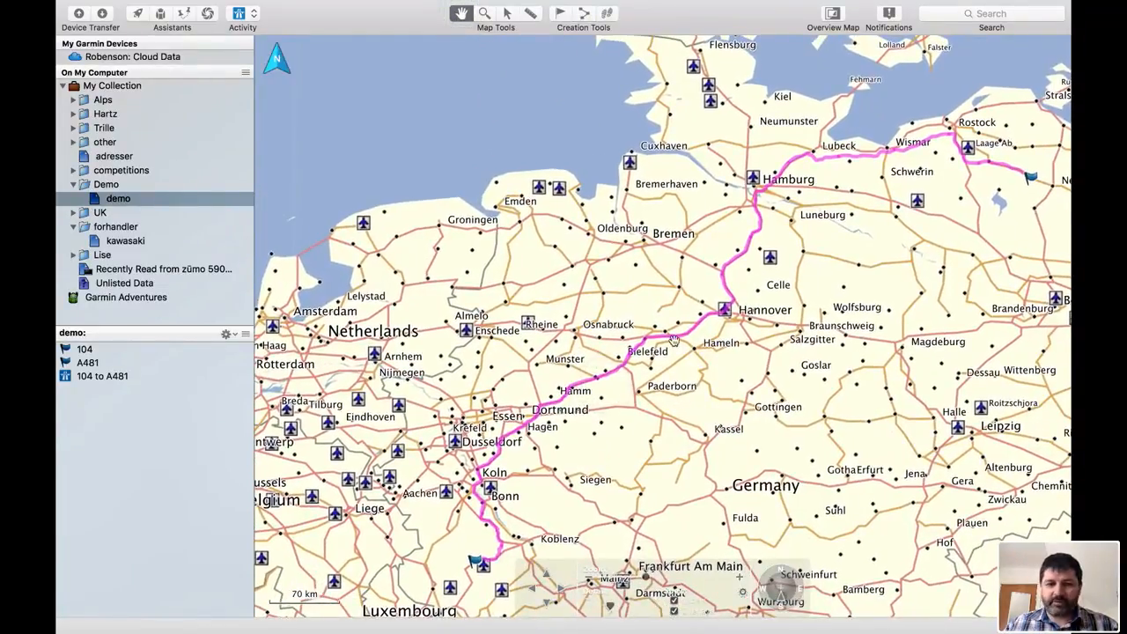
pyautogui.doubleClick(98, 379)
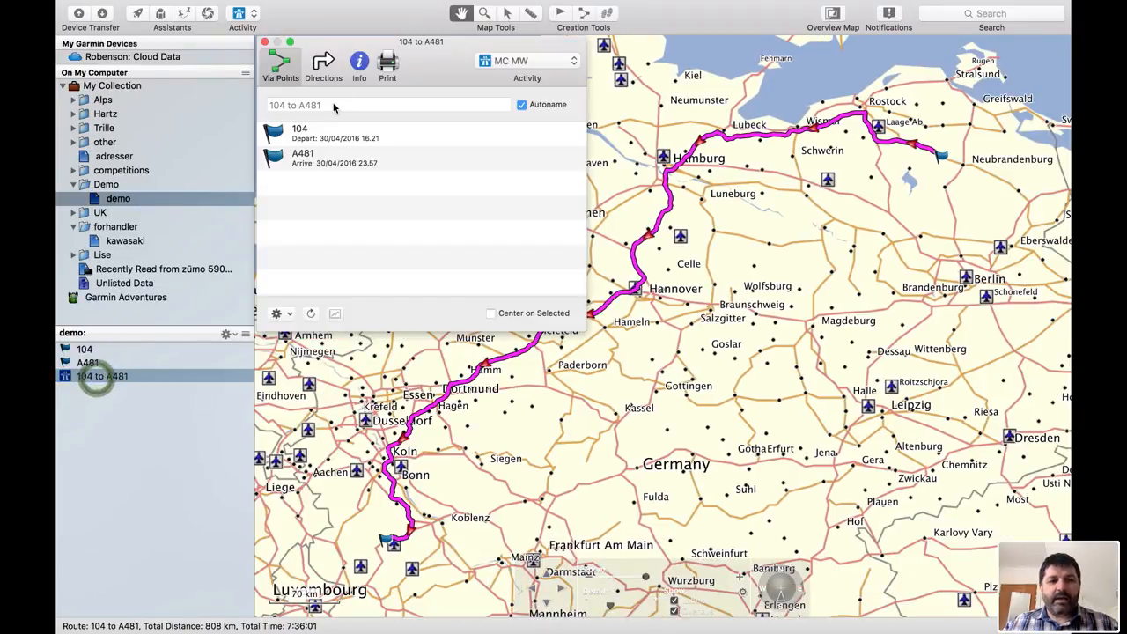
pyautogui.click(352, 53)
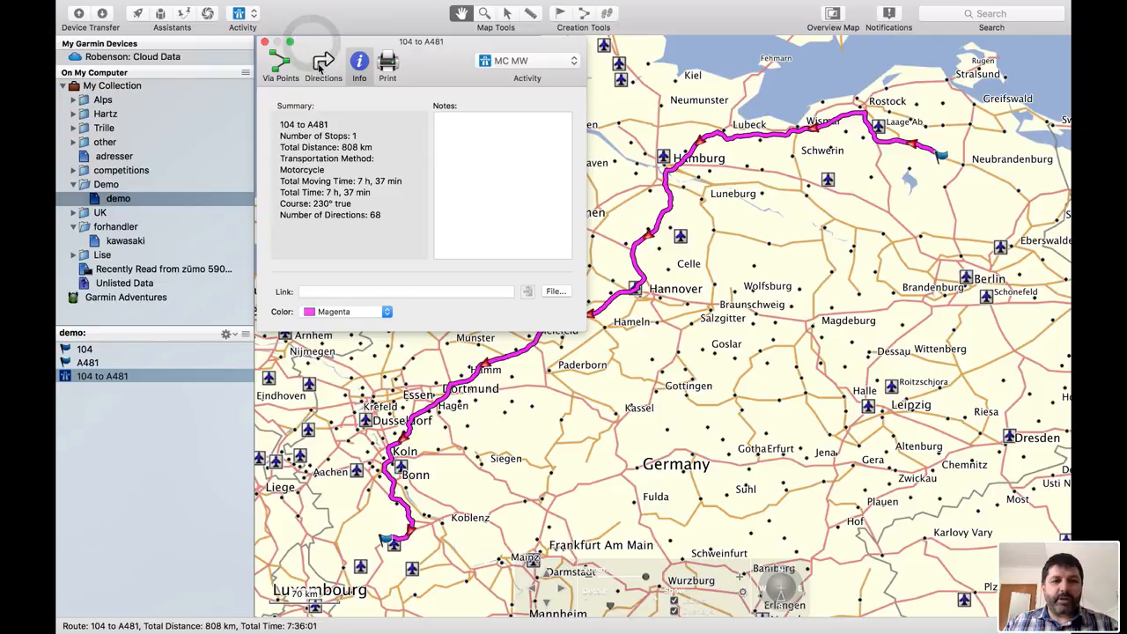
# - Show the route's turn-by-turn directions in an enlarged window and inspect each column
pyautogui.click(323, 64)
pyautogui.moveTo(585, 331); pyautogui.dragTo(928, 580)
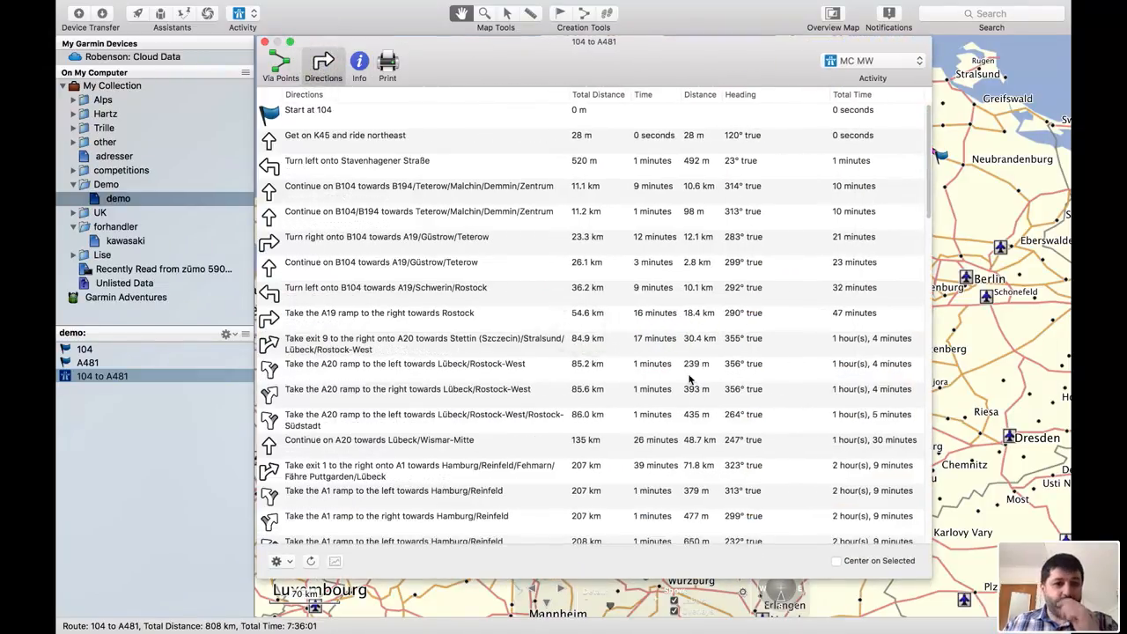
pyautogui.click(319, 97)
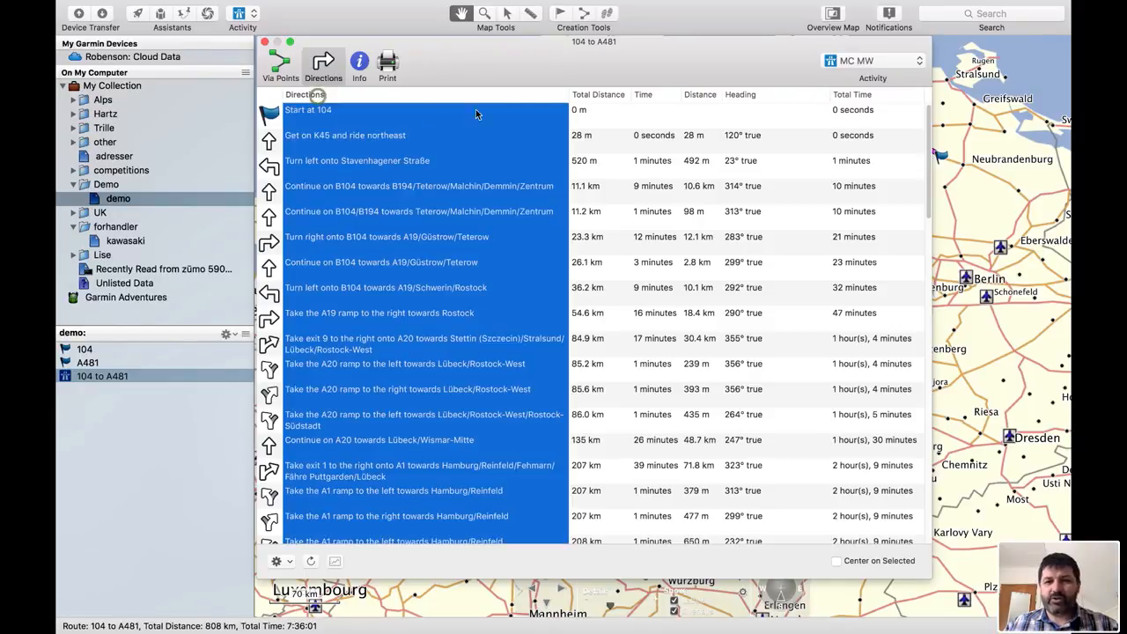
pyautogui.click(596, 94)
pyautogui.click(643, 94)
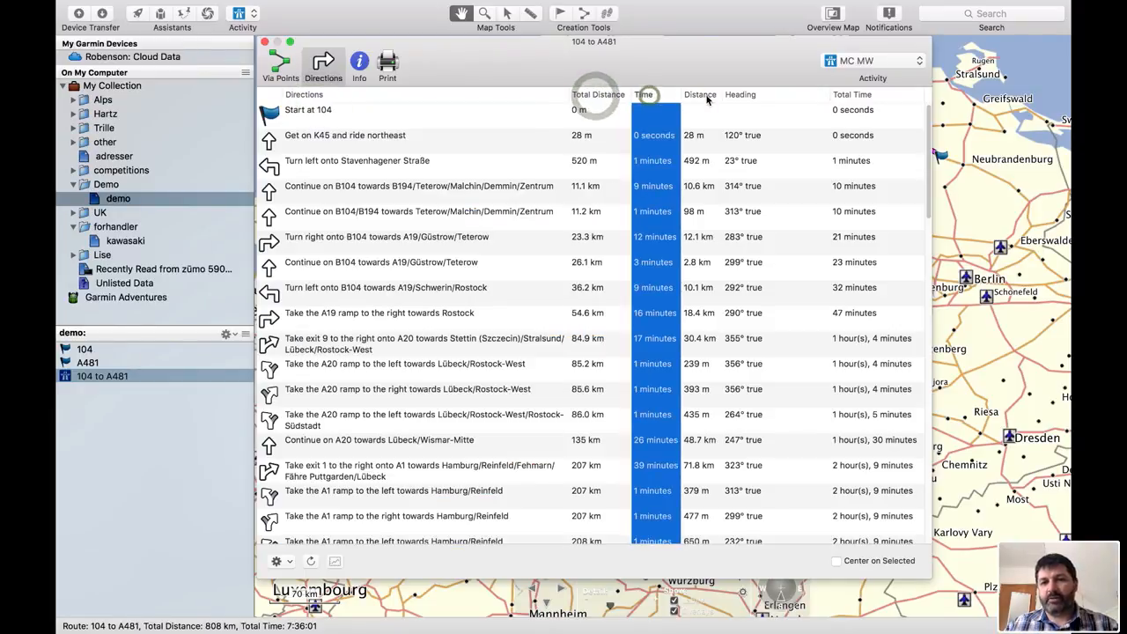
pyautogui.click(700, 94)
pyautogui.click(741, 94)
pyautogui.click(852, 95)
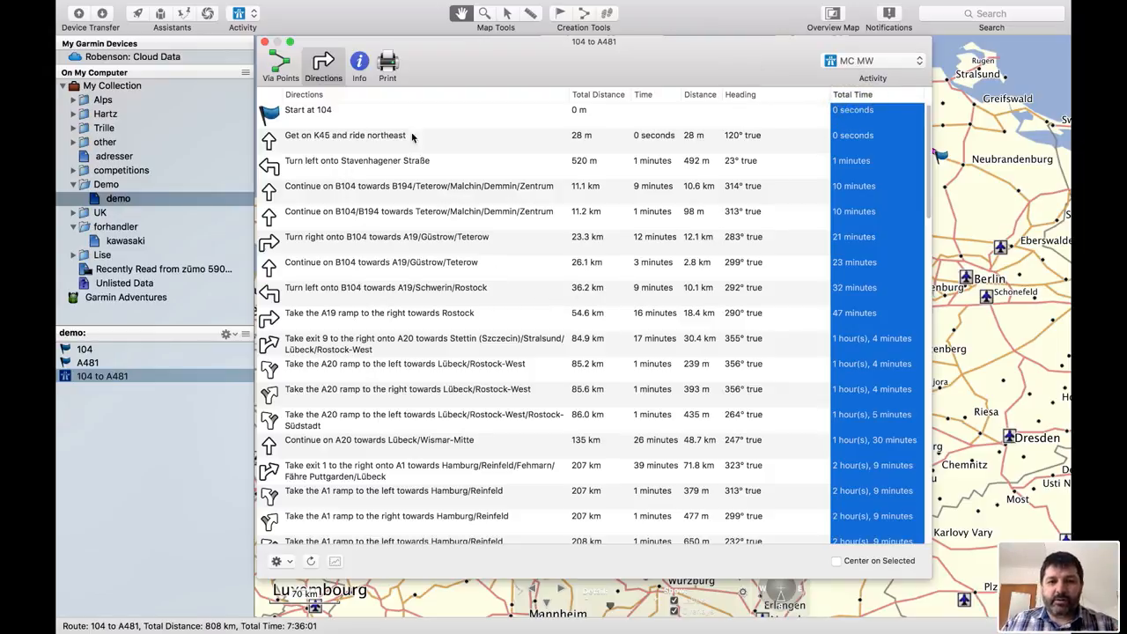
pyautogui.click(593, 97)
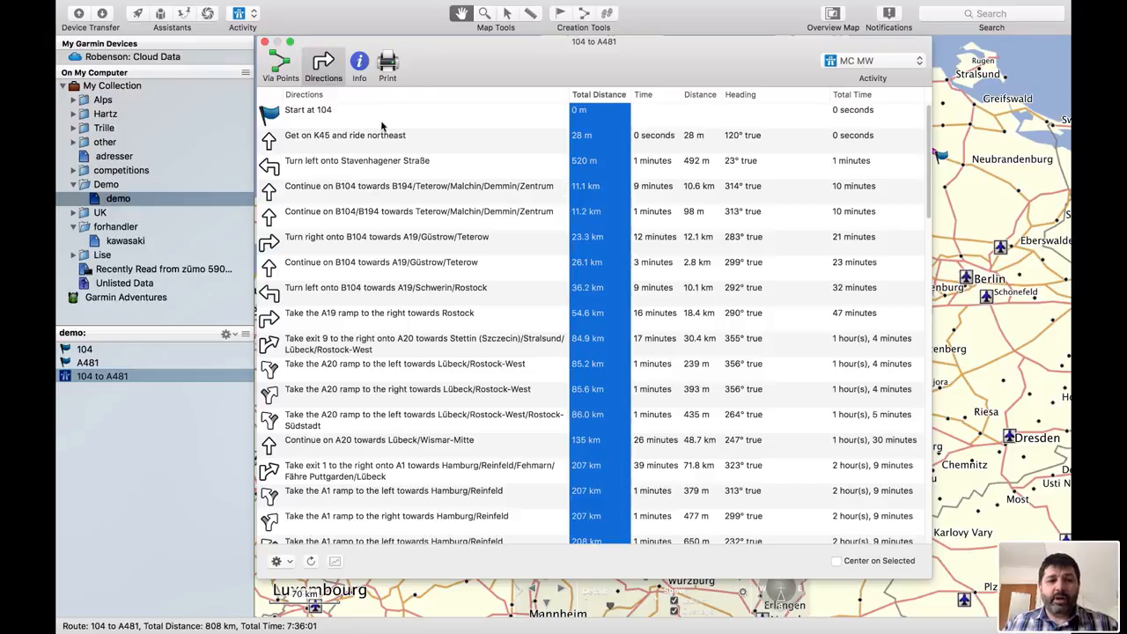
# - Reposition and narrow the directions window, and step through the first directions to locate them on the map
pyautogui.moveTo(437, 66); pyautogui.dragTo(243, 67)
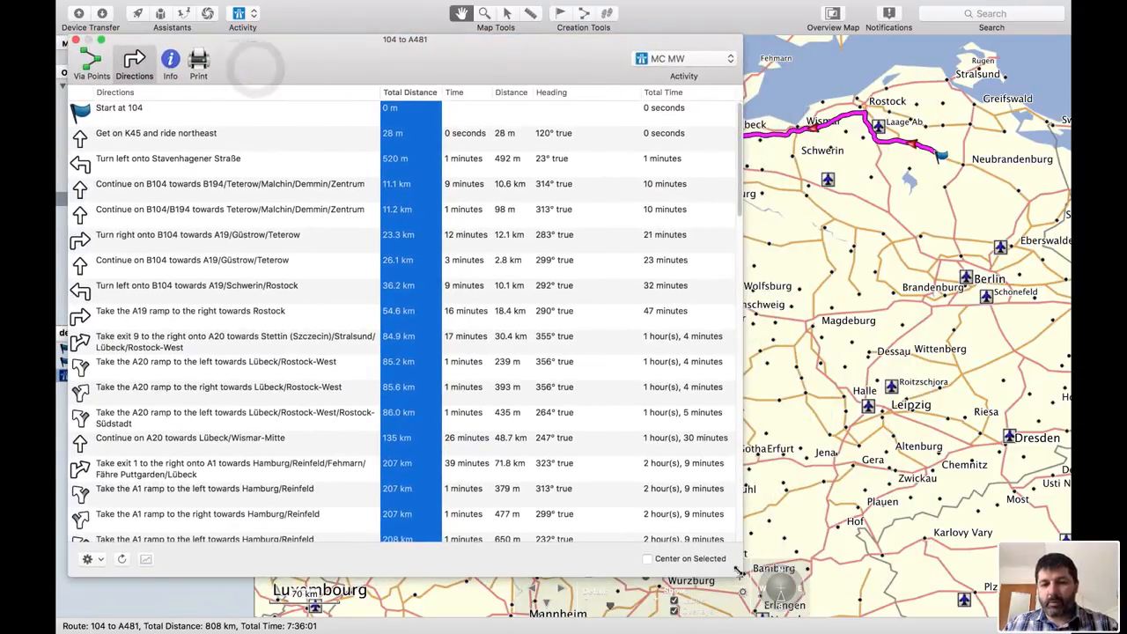
pyautogui.moveTo(737, 574); pyautogui.dragTo(398, 568)
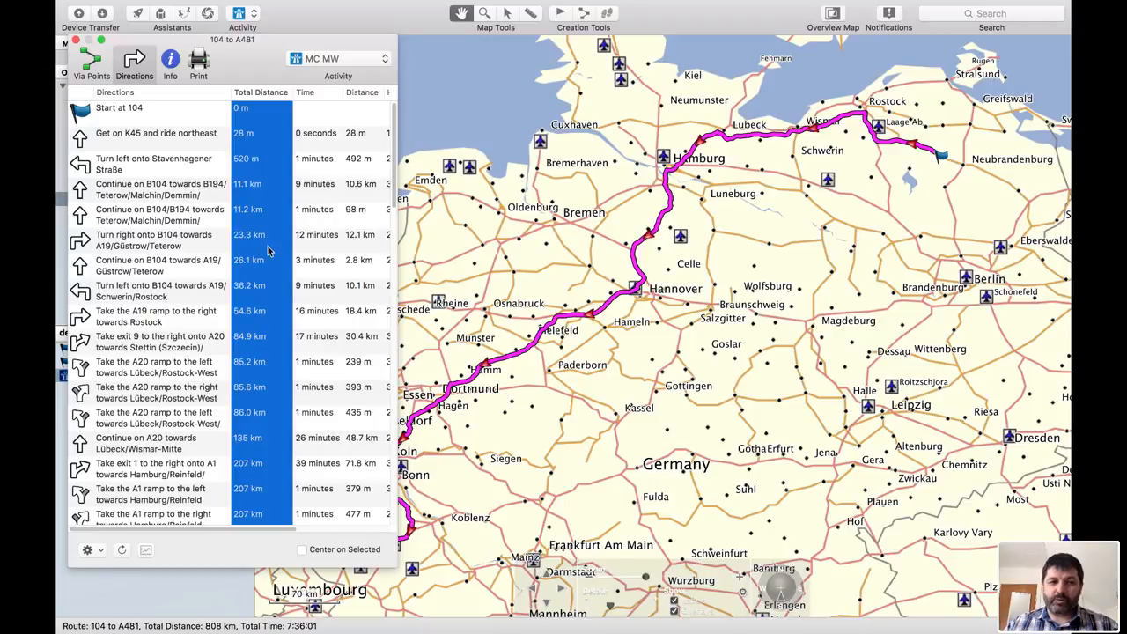
pyautogui.click(184, 112)
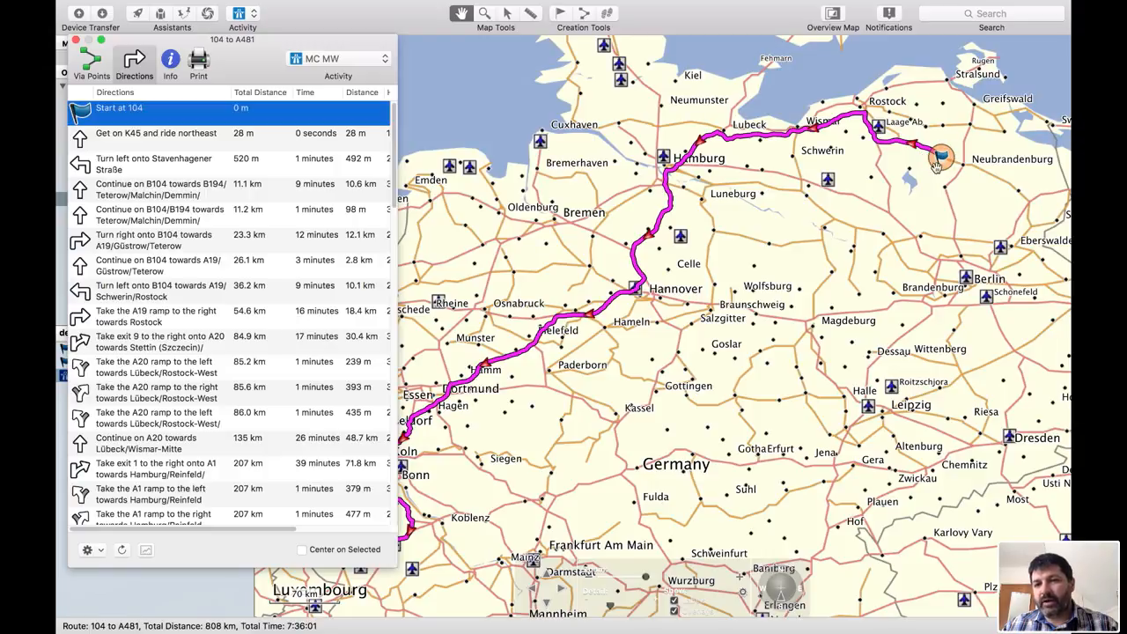
pyautogui.click(166, 141)
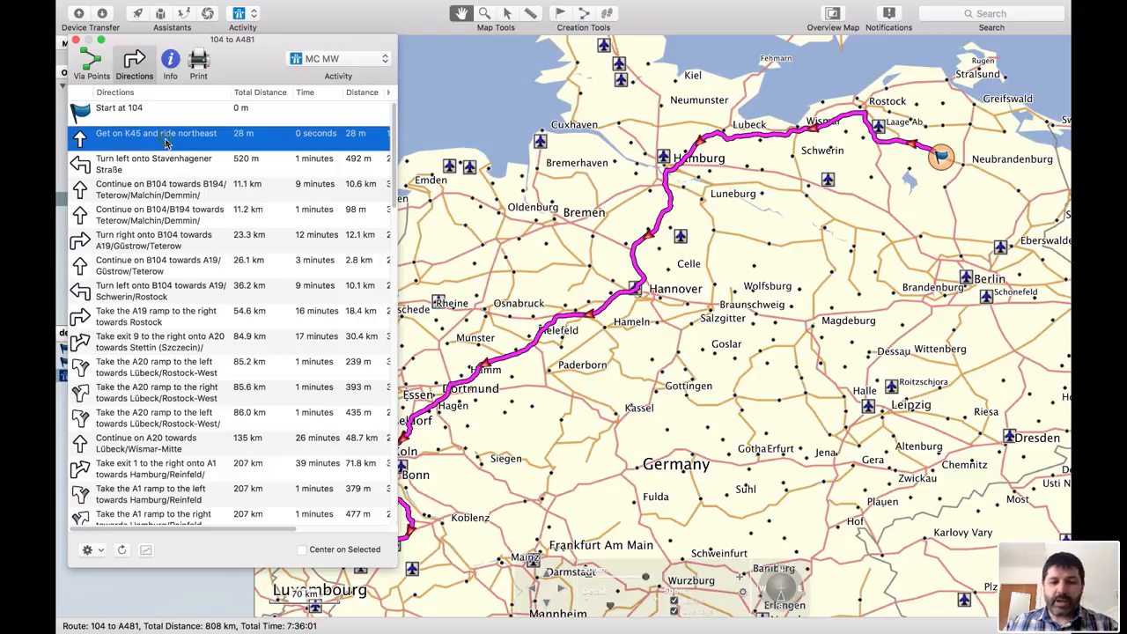
pyautogui.press('Down')
pyautogui.press('Down')
pyautogui.press('Down')
pyautogui.press('Down')
pyautogui.press('Down')
pyautogui.press('Down')
pyautogui.press('Down')
pyautogui.press('Down')
pyautogui.press('Down')
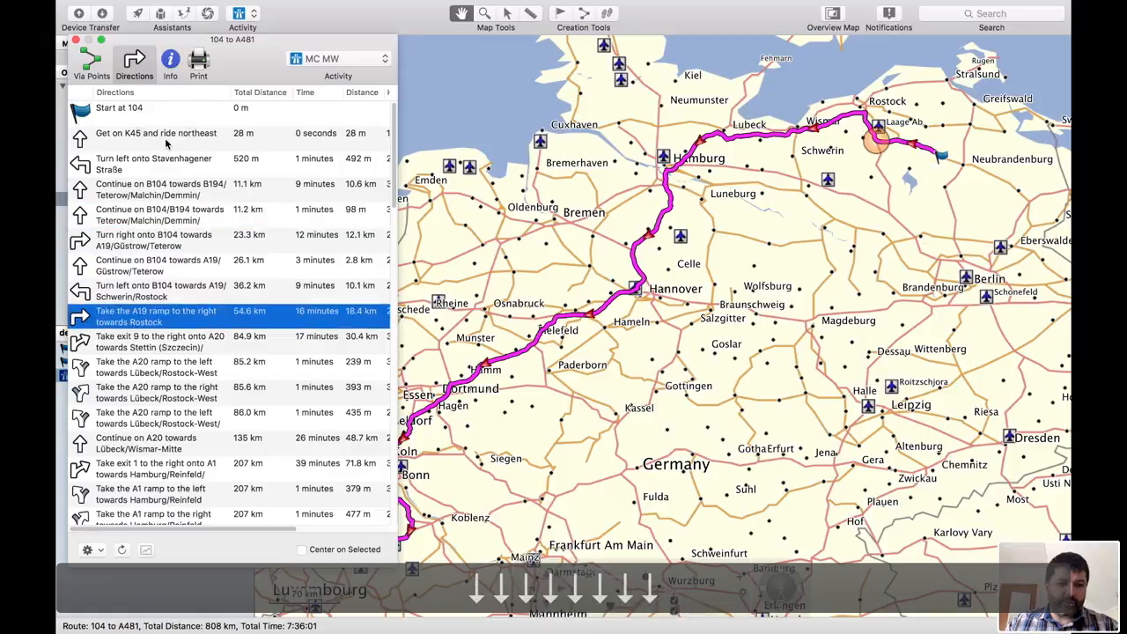
# - Step down and up through the directions list to follow each turn along the route
pyautogui.click(252, 93)
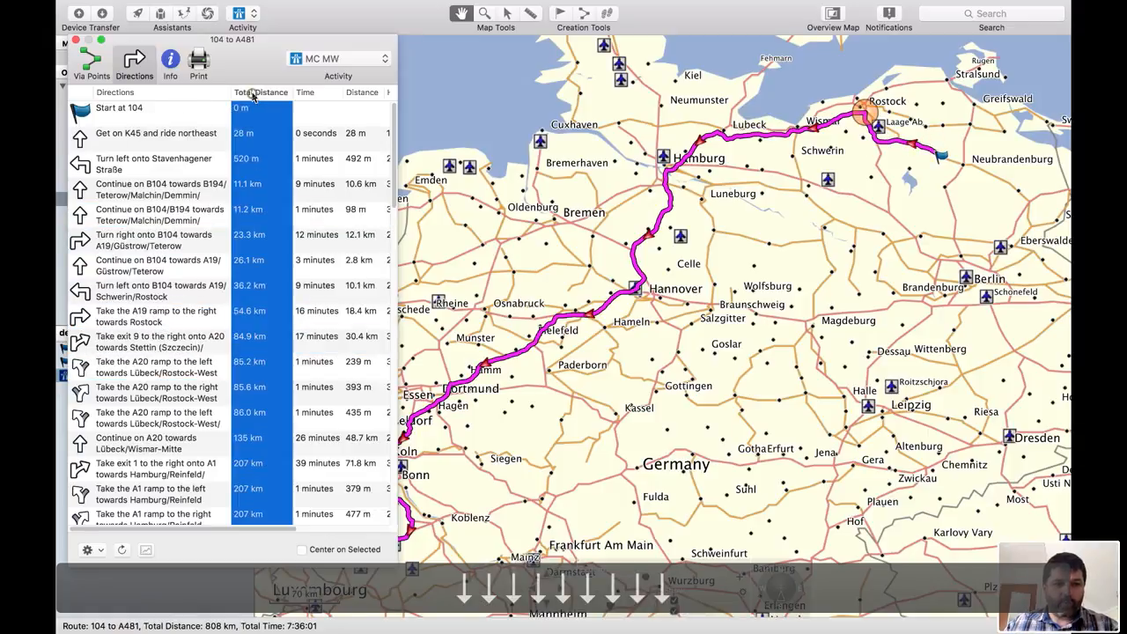
pyautogui.press('Down')
pyautogui.press('Down')
pyautogui.press('Down')
pyautogui.press('Down')
pyautogui.press('Down')
pyautogui.press('Down')
pyautogui.press('Down')
pyautogui.press('Down')
pyautogui.press('Down')
pyautogui.press('Down')
pyautogui.press('Down')
pyautogui.press('Down')
pyautogui.press('Down')
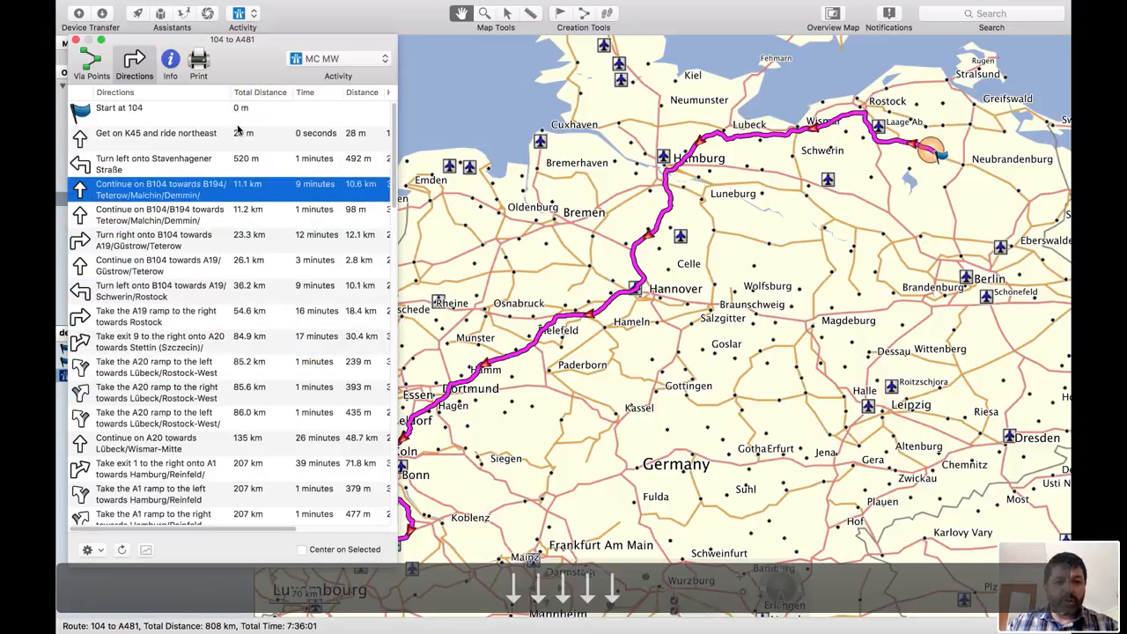
pyautogui.press('Down')
pyautogui.press('Down')
pyautogui.press('Down')
pyautogui.press('Down')
pyautogui.press('Down')
pyautogui.press('Down')
pyautogui.press('Down')
pyautogui.press('Down')
pyautogui.press('Down')
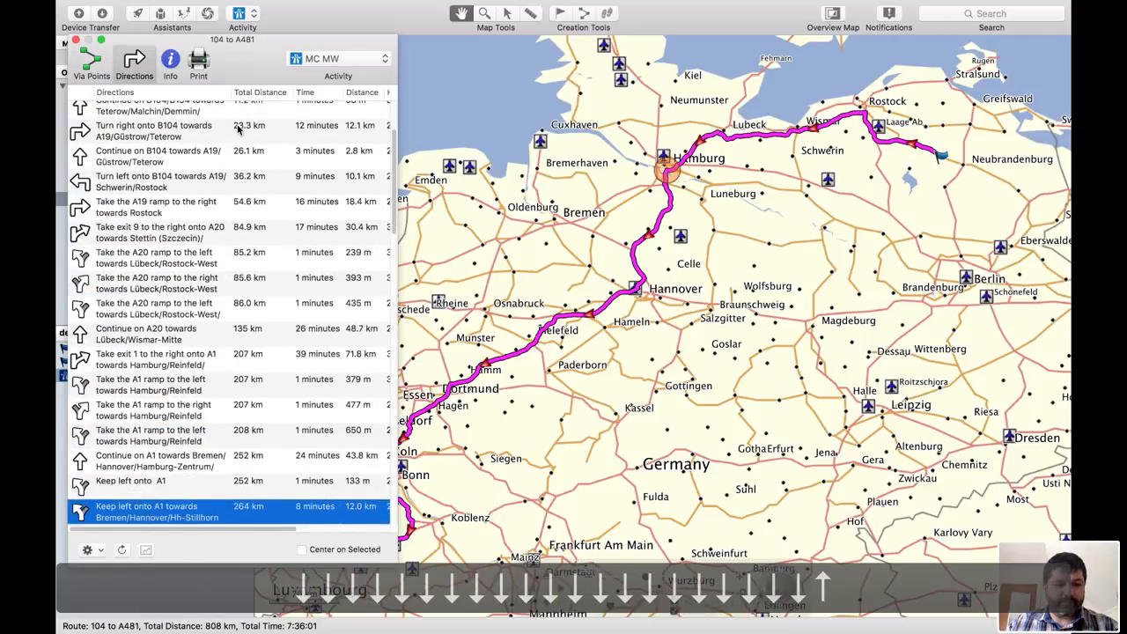
pyautogui.press('Up')
pyautogui.press('Up')
pyautogui.press('Up')
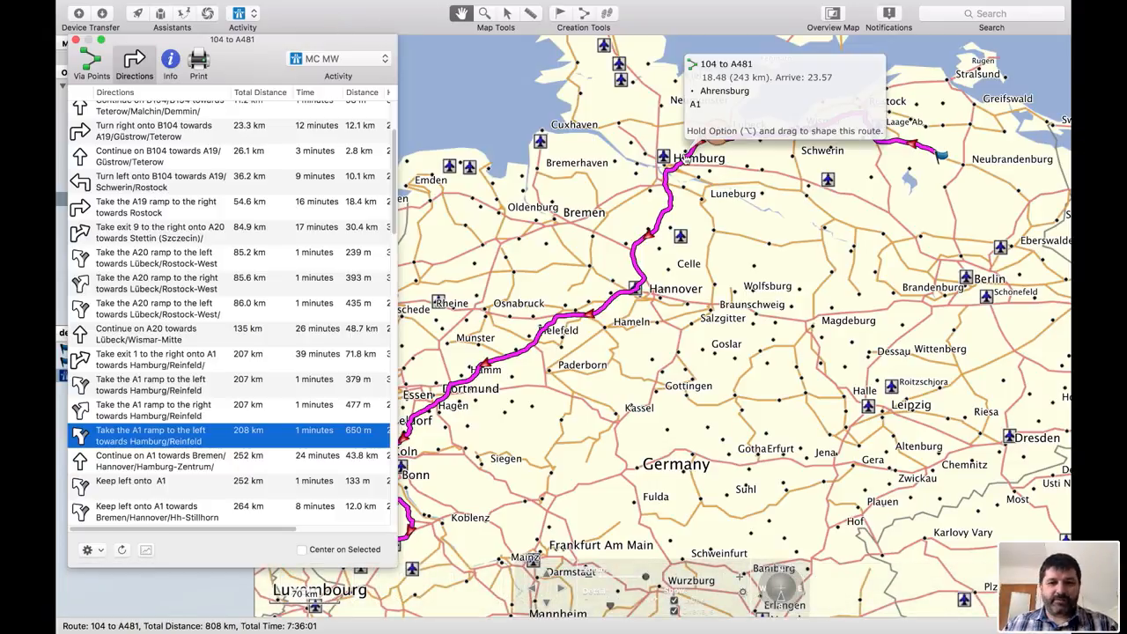
# - Search for Points of Interest in the Fuel category, Auto Fuel subcategory, around the Hamburg stretch of the route
pyautogui.scroll(5, 867, 89)
pyautogui.moveTo(867, 89); pyautogui.dragTo(866, 209)
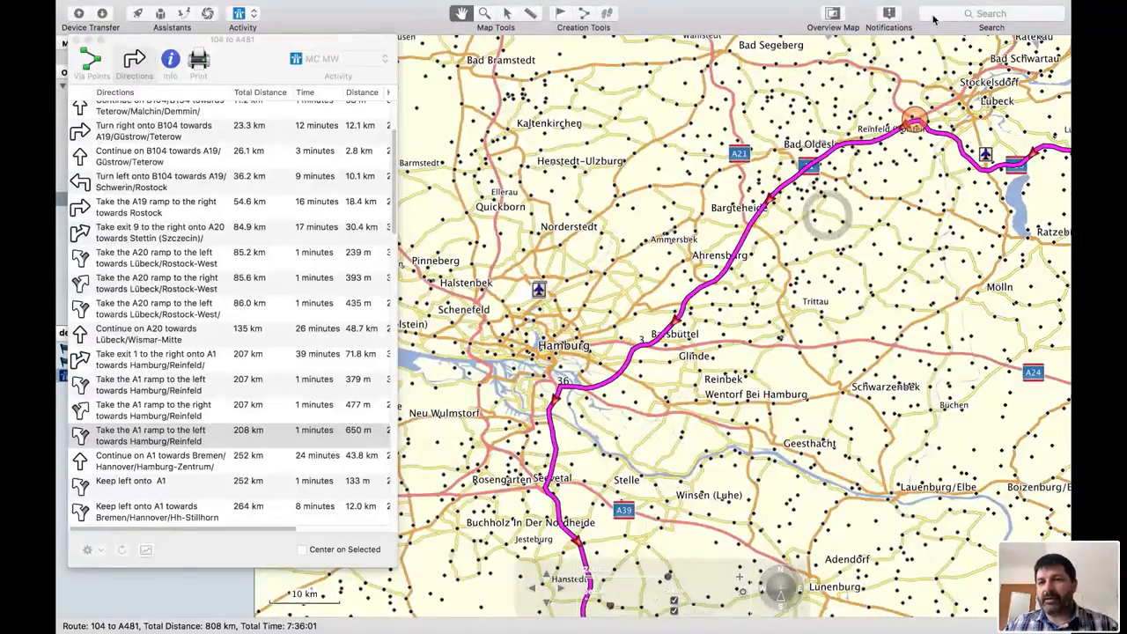
pyautogui.click(937, 14)
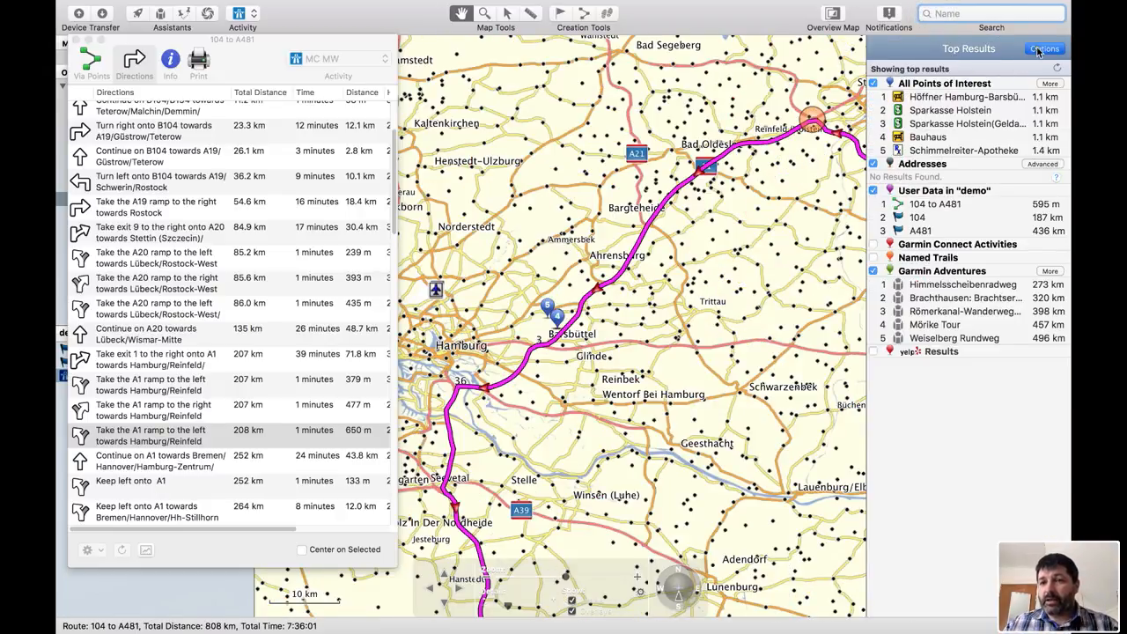
pyautogui.click(1042, 48)
pyautogui.click(916, 142)
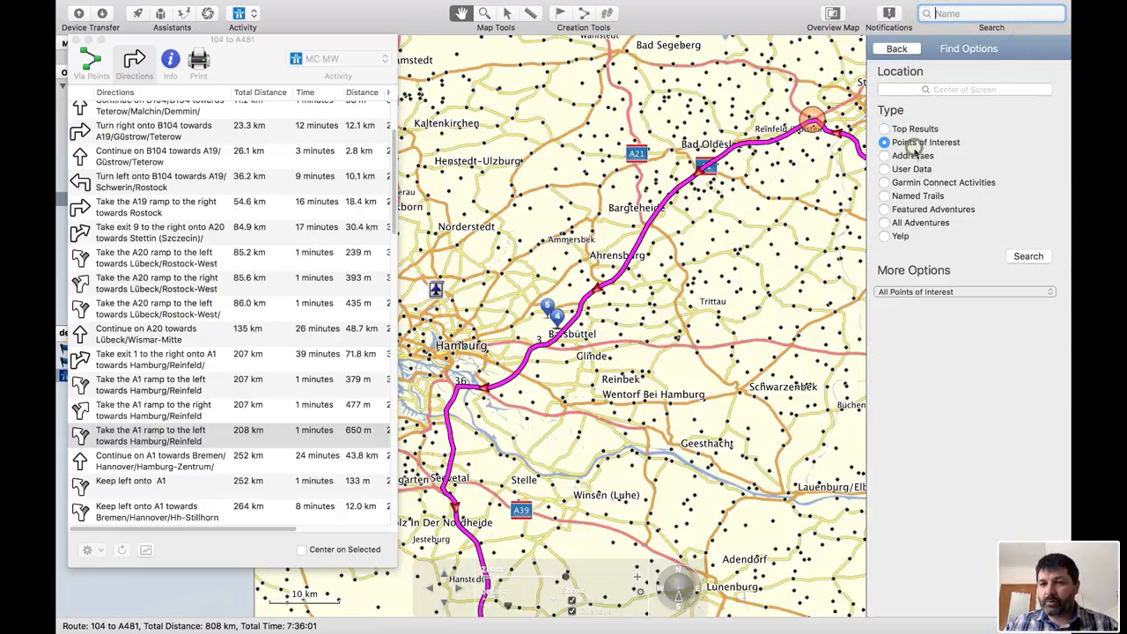
pyautogui.click(909, 294)
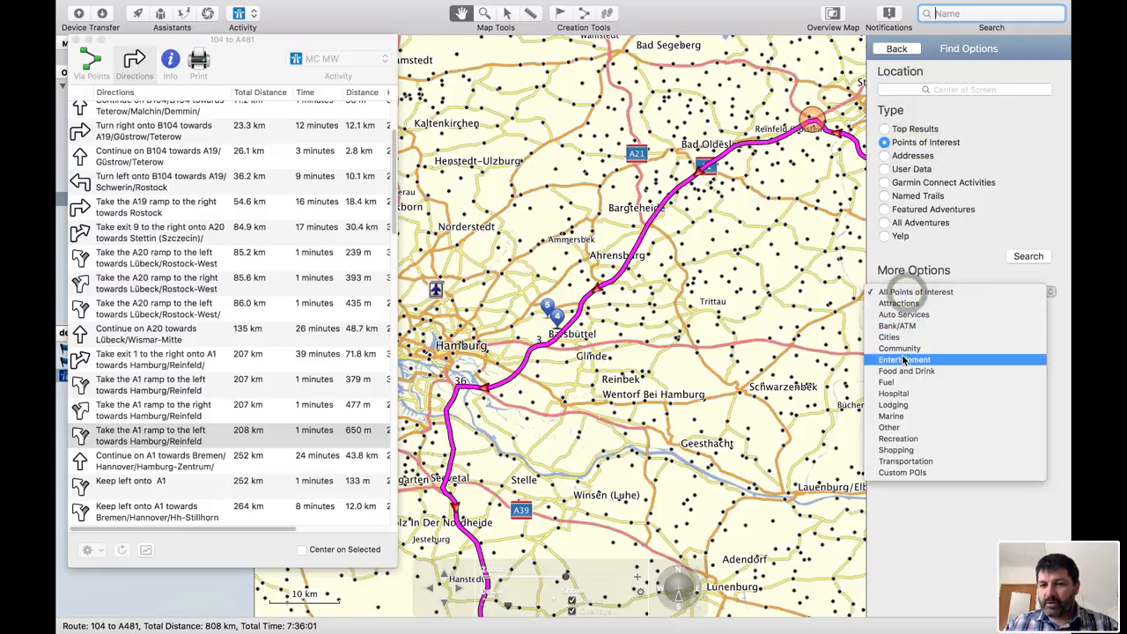
pyautogui.click(902, 383)
pyautogui.click(995, 294)
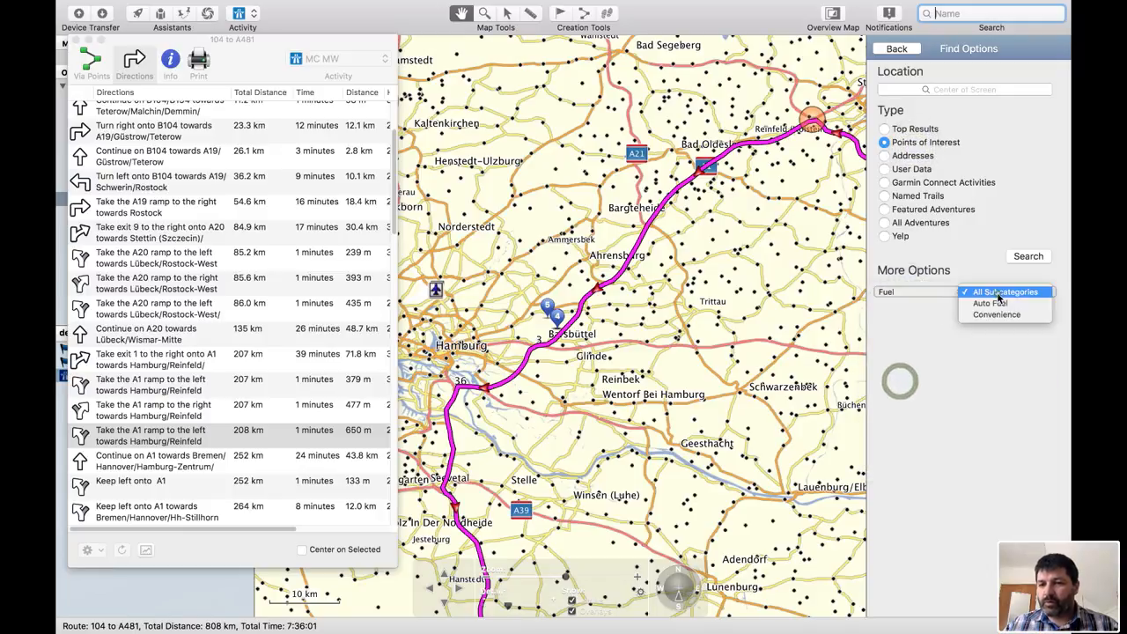
pyautogui.click(997, 297)
pyautogui.click(1024, 256)
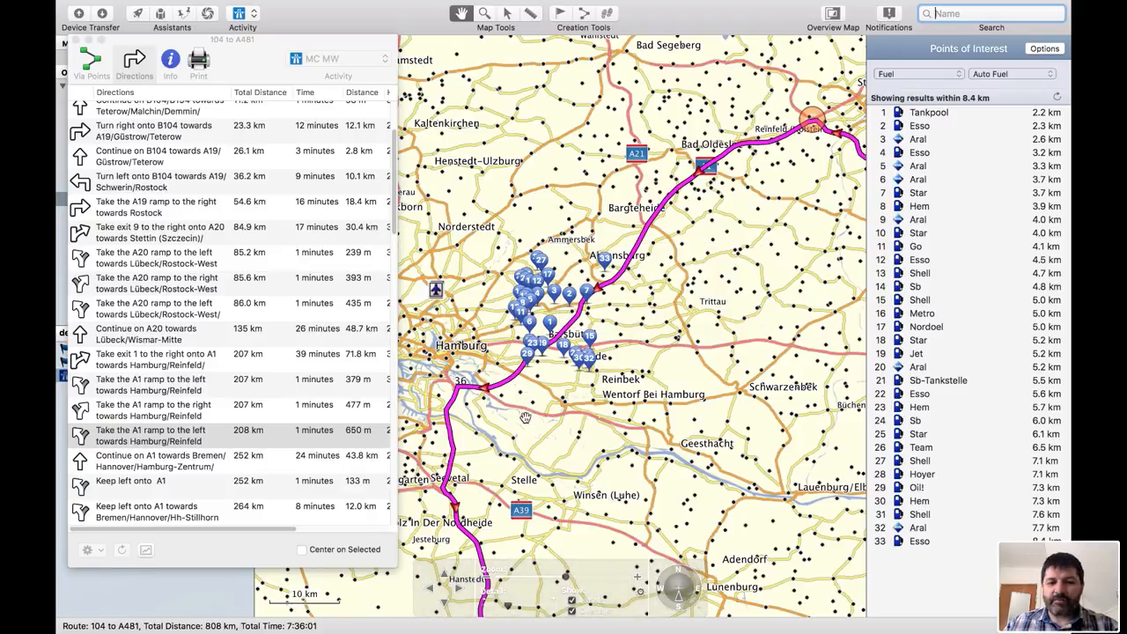
# - Refresh the fuel station search for the current map area near Barsbüttel
pyautogui.scroll(6, 573, 297)
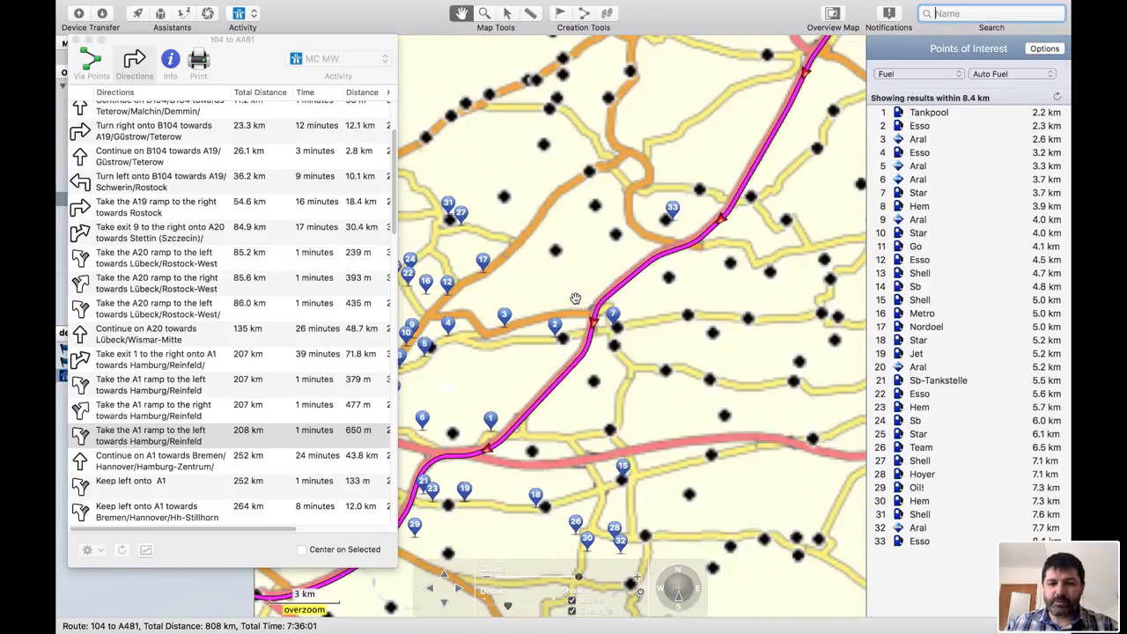
pyautogui.moveTo(660, 254); pyautogui.dragTo(703, 207)
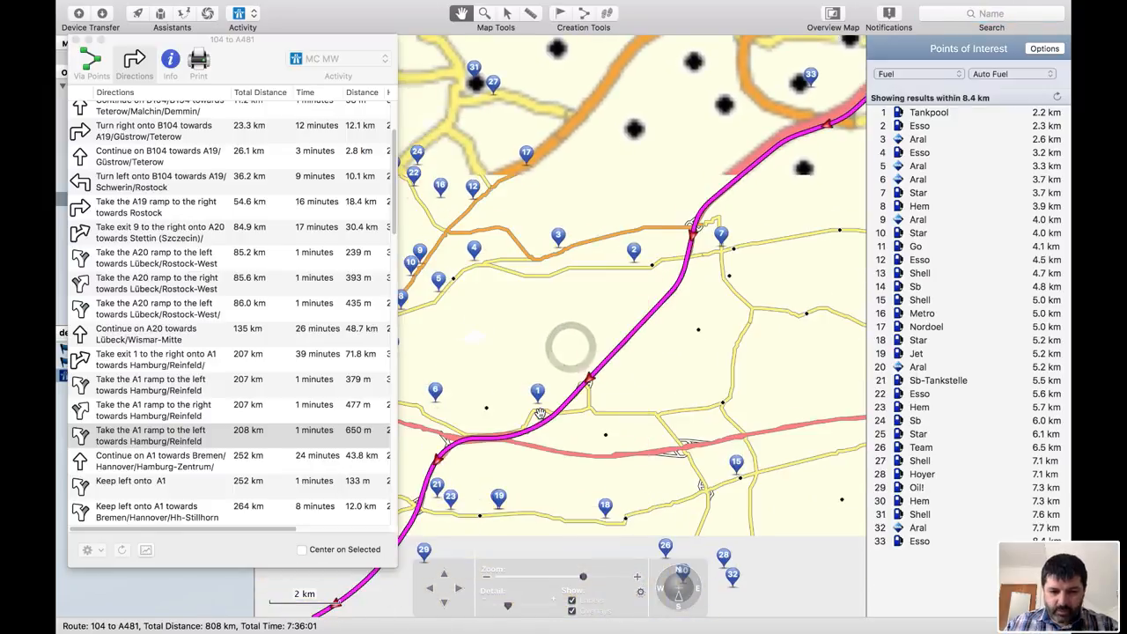
pyautogui.scroll(1, 540, 412)
pyautogui.scroll(-2, 540, 412)
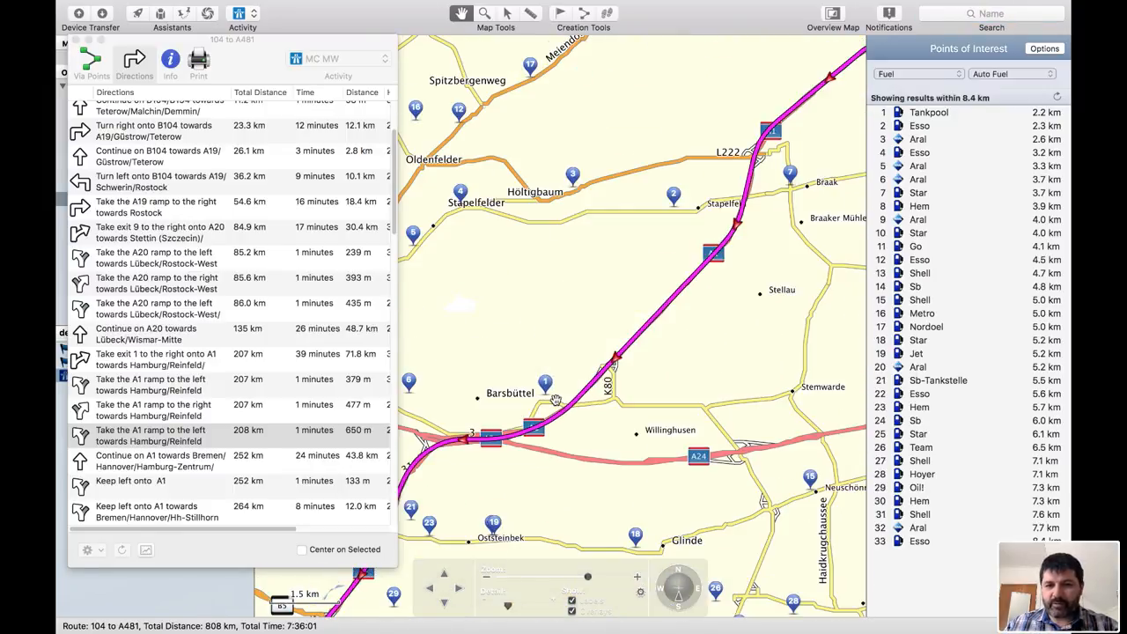
pyautogui.moveTo(726, 296); pyautogui.dragTo(687, 314)
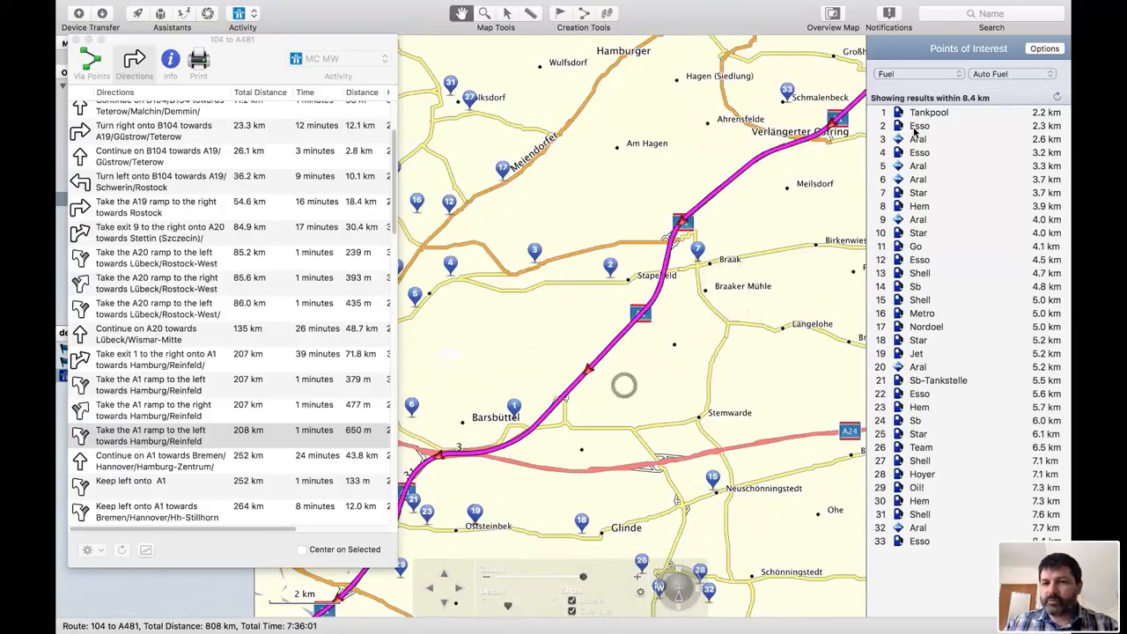
pyautogui.click(1057, 97)
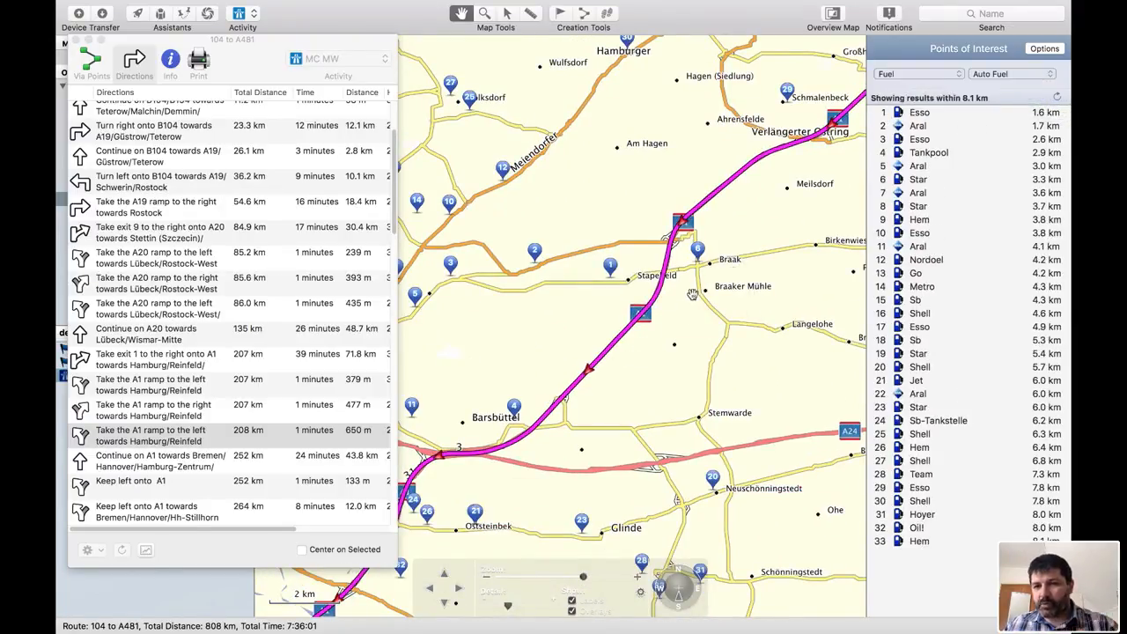
# - Refresh the fuel station search near Ahrensburg and save the Esso station at Pöhlswiese as a waypoint
pyautogui.moveTo(805, 247); pyautogui.dragTo(616, 404)
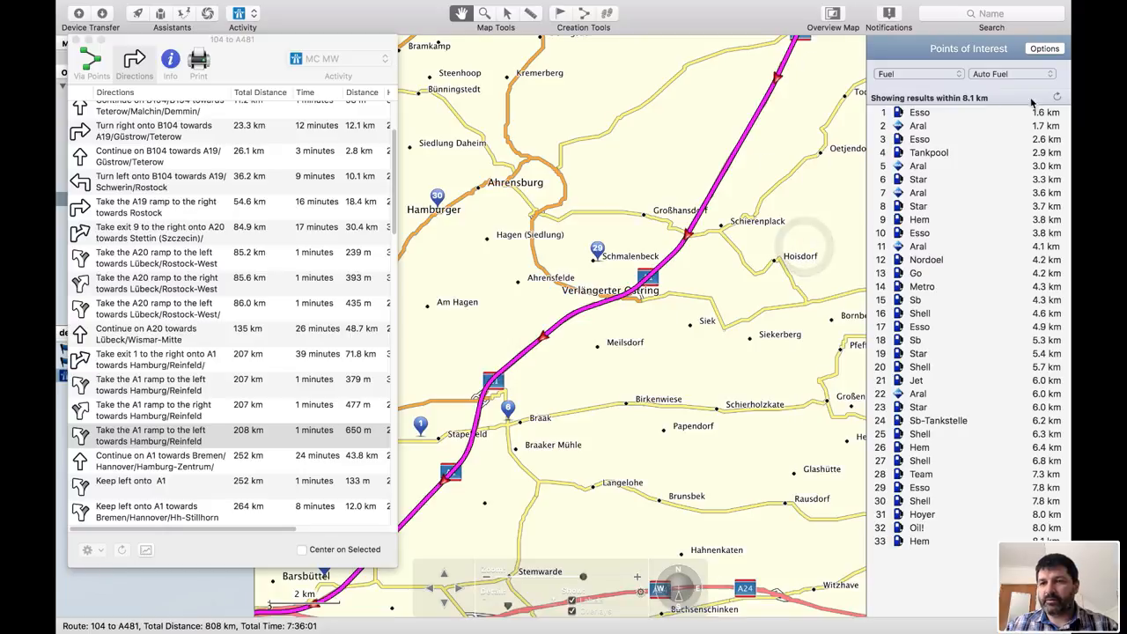
pyautogui.click(1057, 97)
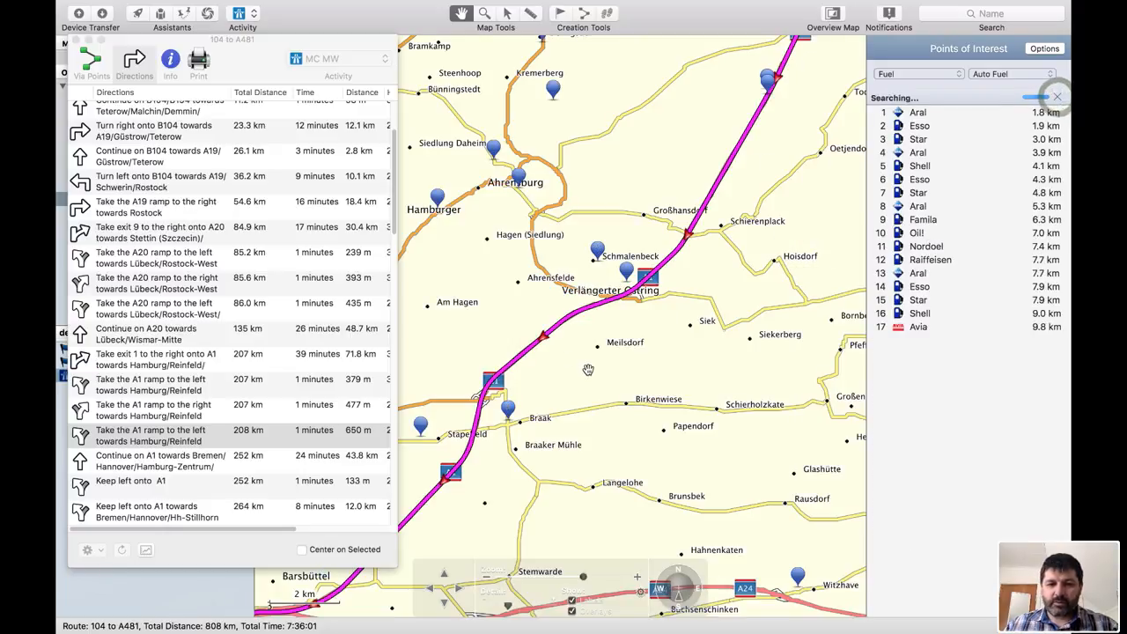
pyautogui.moveTo(804, 125); pyautogui.dragTo(750, 292)
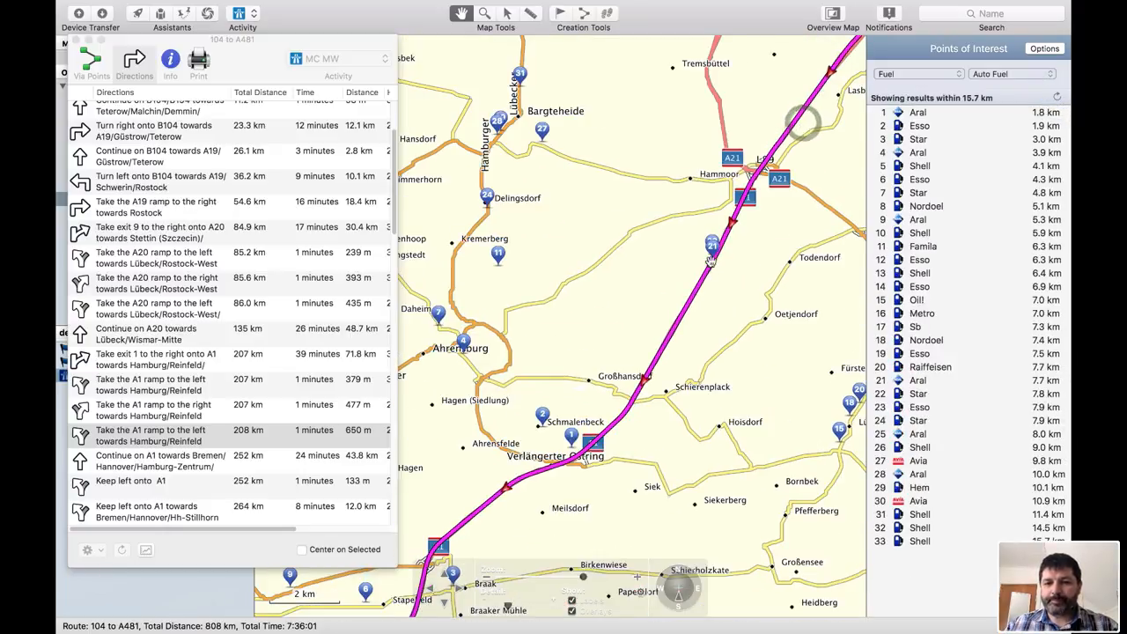
pyautogui.scroll(1, 712, 263)
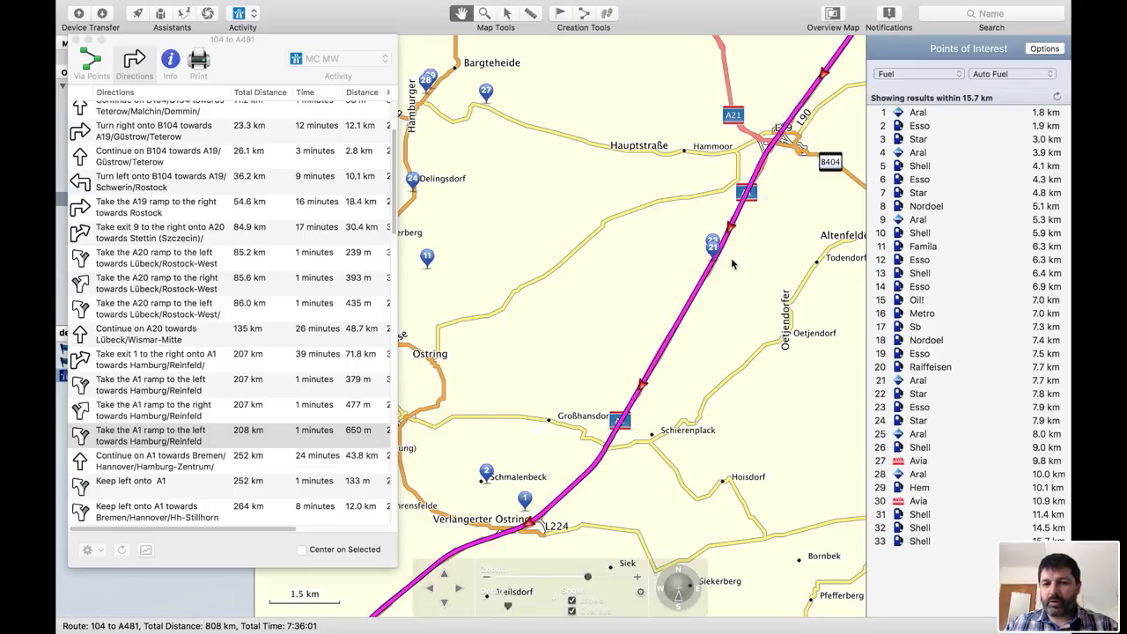
pyautogui.scroll(3, 713, 268)
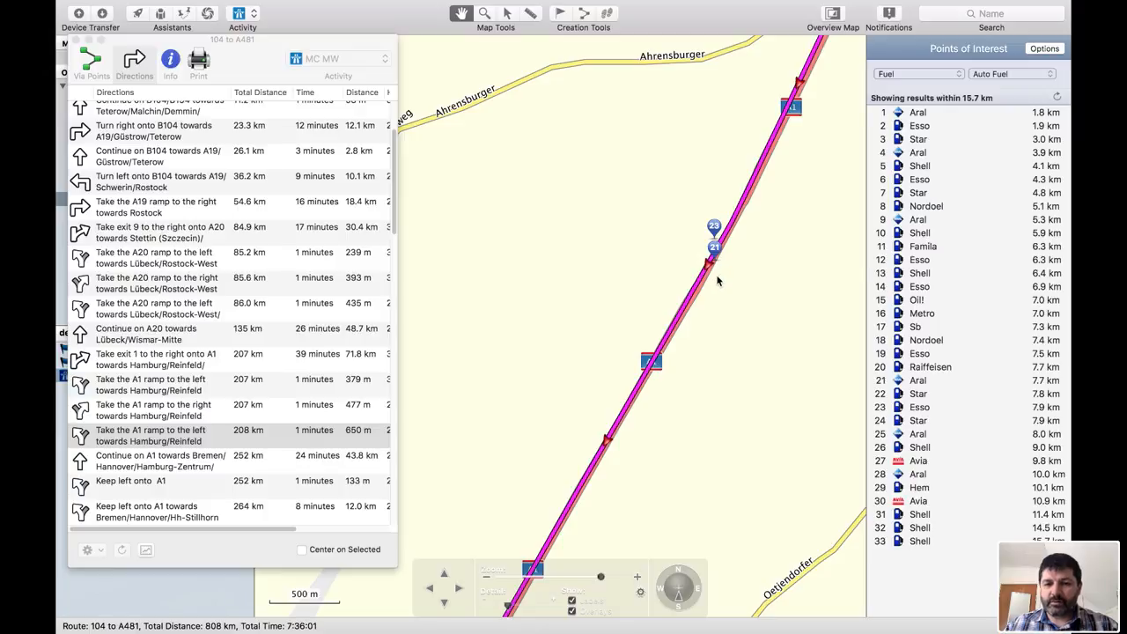
pyautogui.click(715, 229)
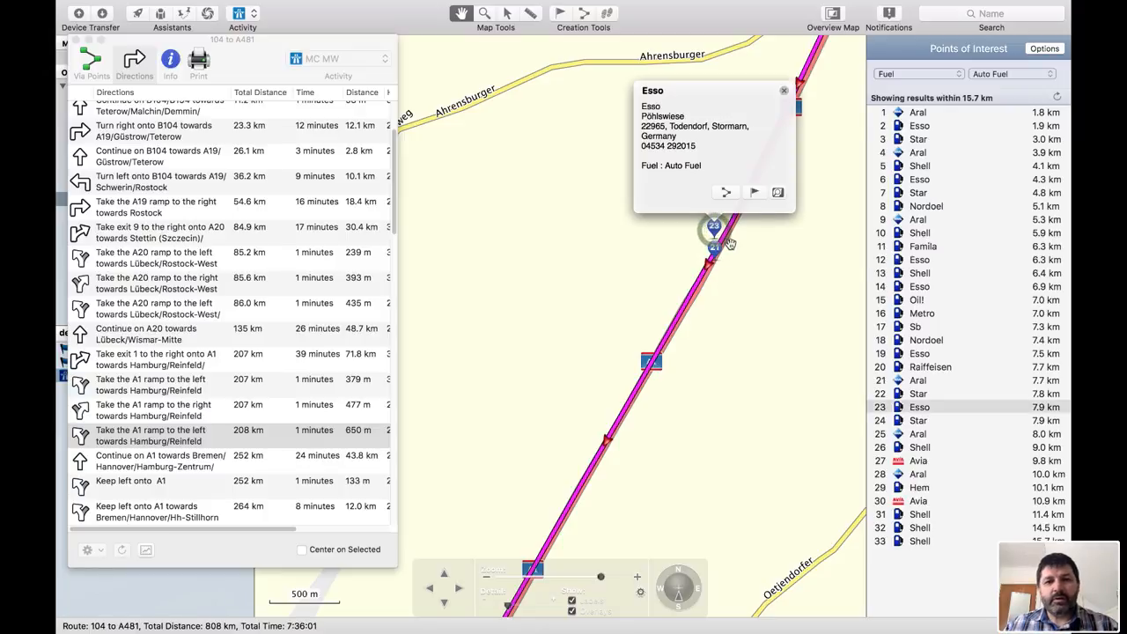
pyautogui.click(753, 191)
# - Reroute the route so it passes through the new Esso waypoint
pyautogui.scroll(2, 684, 236)
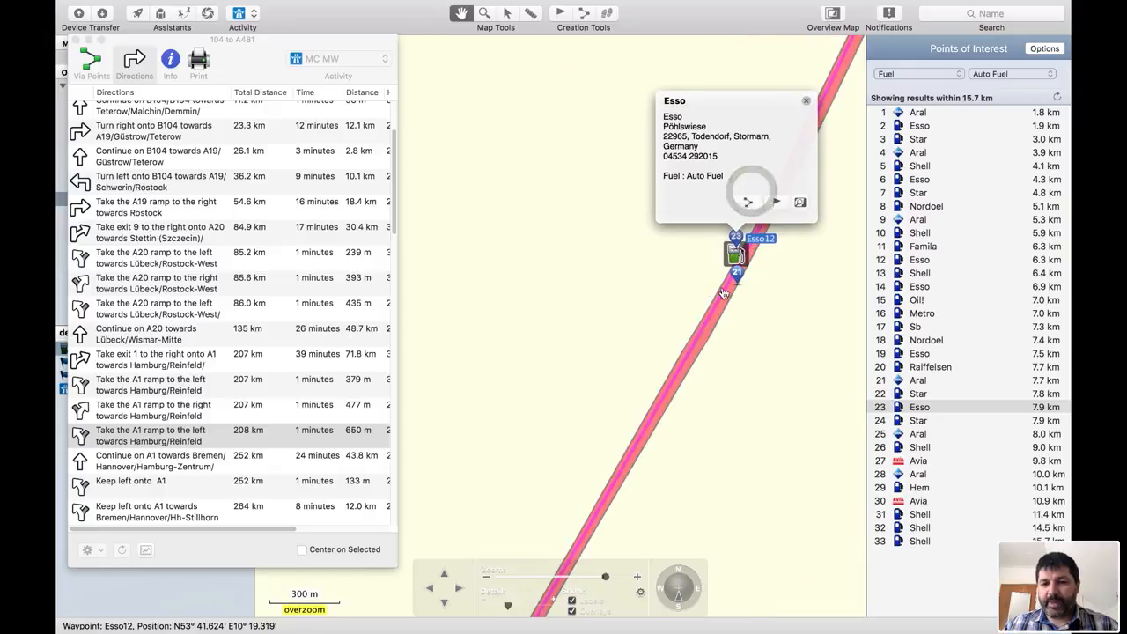
pyautogui.click(799, 293)
pyautogui.scroll(1, 799, 292)
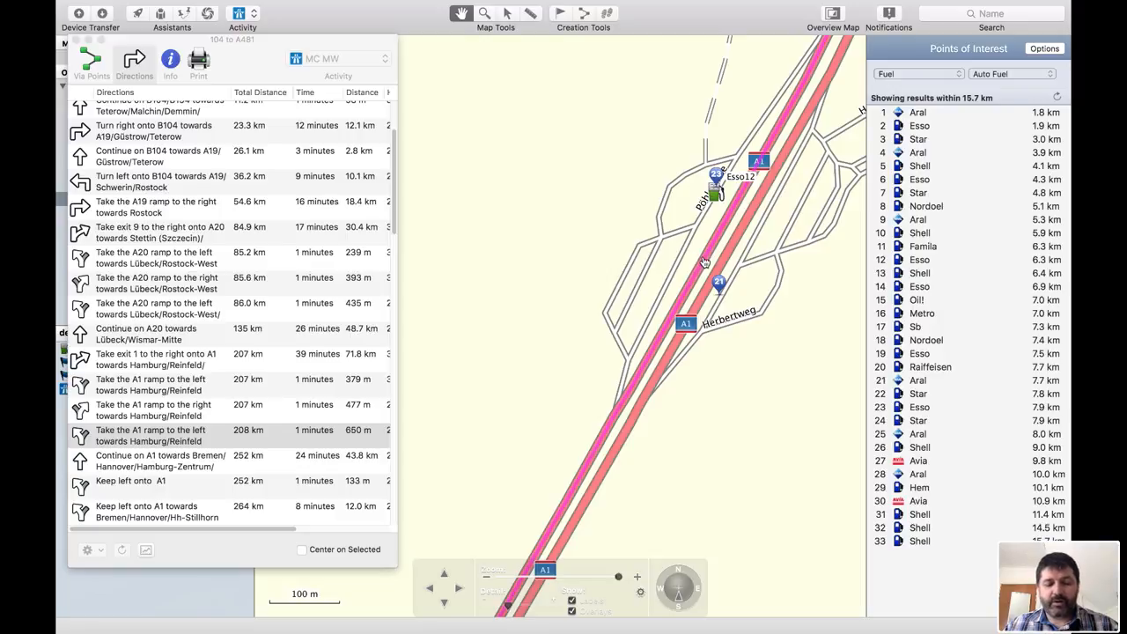
pyautogui.moveTo(704, 263); pyautogui.dragTo(716, 192)
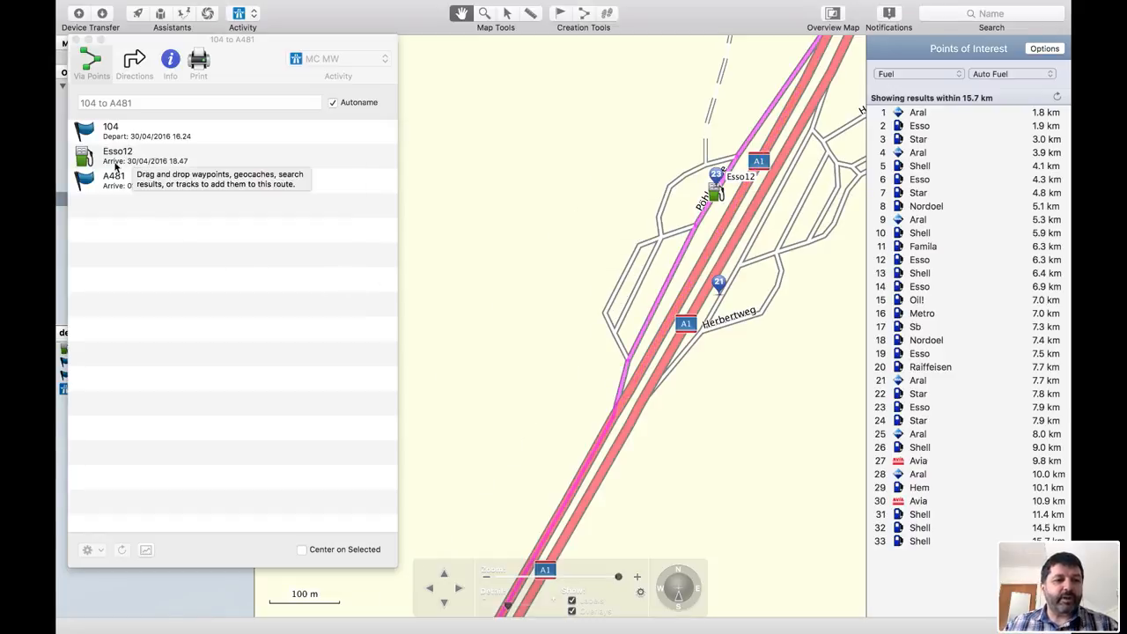
# - Select the Esso stop among the via points and locate its arrival entry in the route directions
pyautogui.click(115, 161)
pyautogui.click(115, 161)
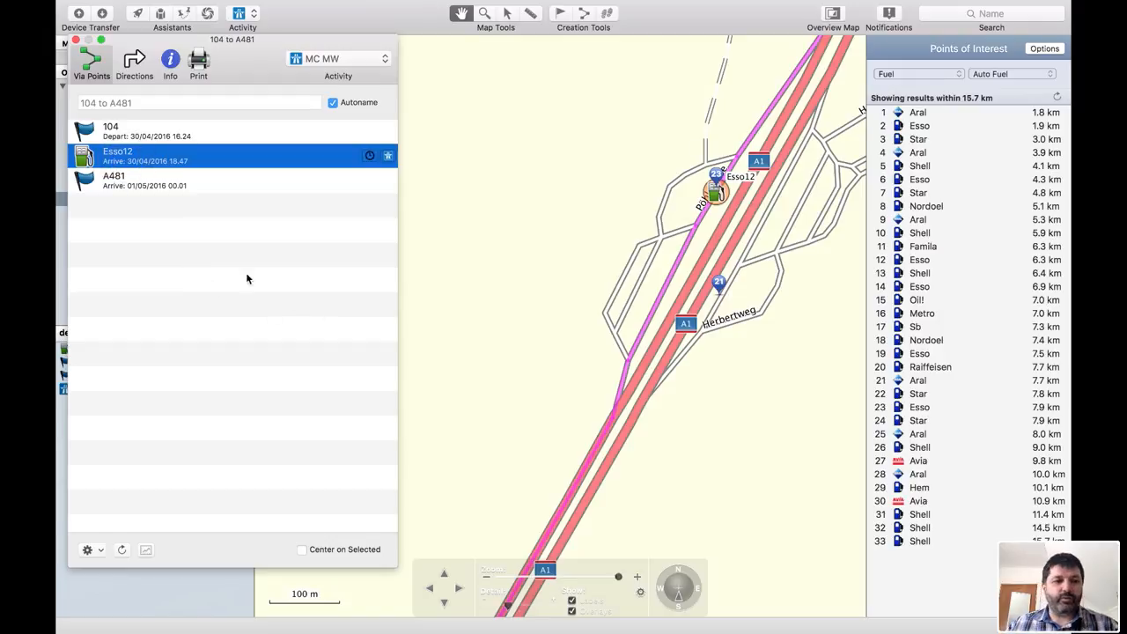
pyautogui.click(132, 61)
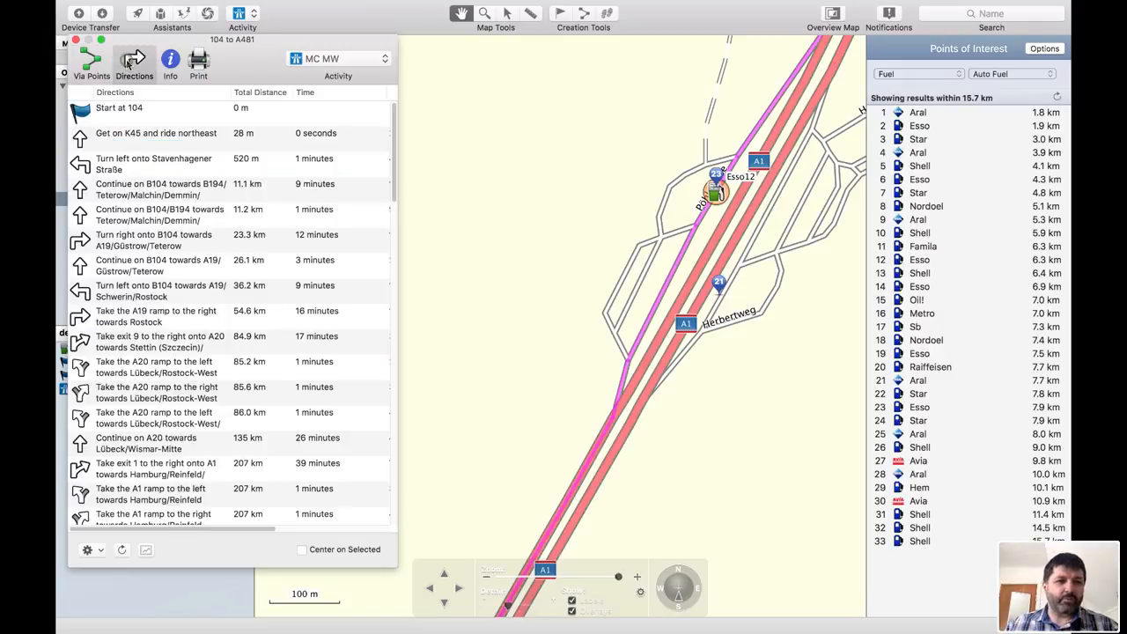
pyautogui.scroll(-2, 104, 204)
pyautogui.scroll(-5, 104, 204)
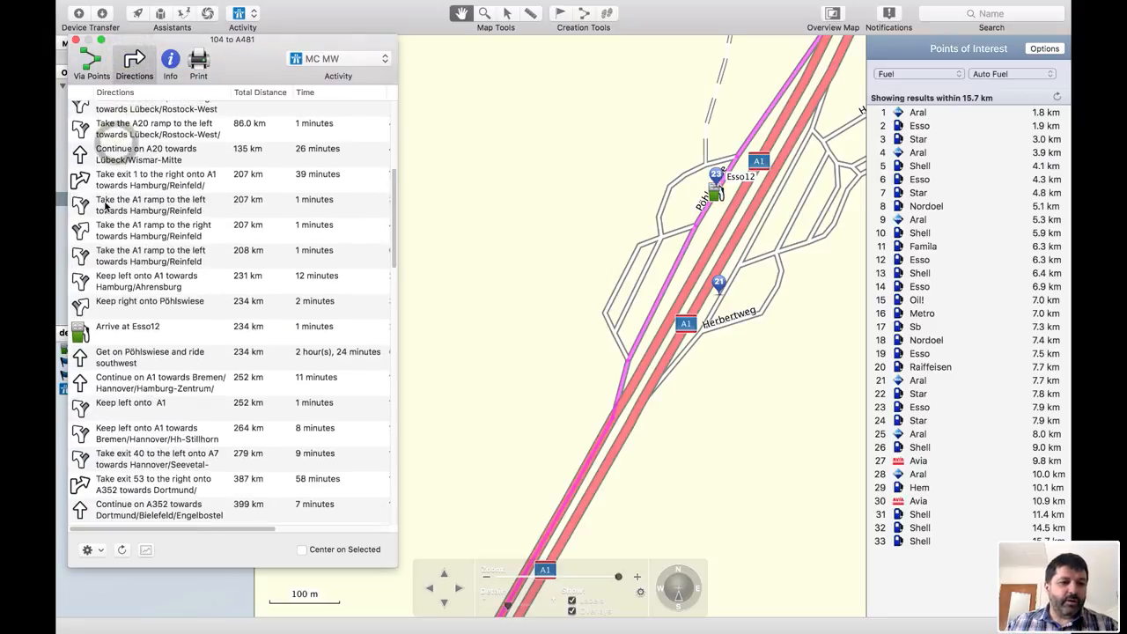
pyautogui.click(132, 305)
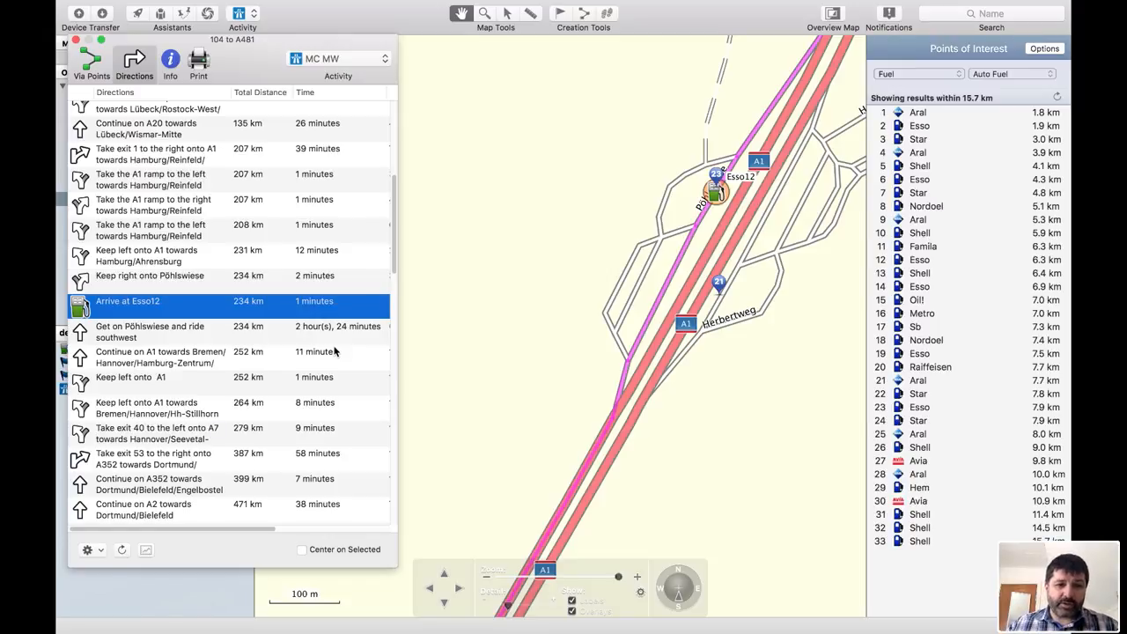
# - Check the total distance at the Esso stop and step through the directions that follow it
pyautogui.click(255, 94)
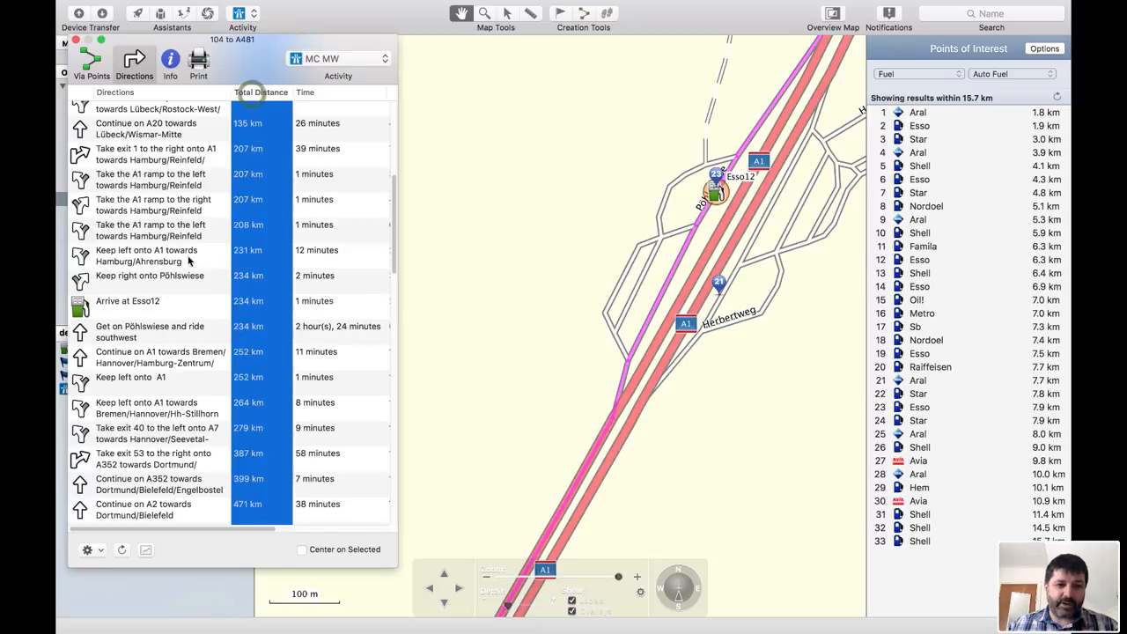
pyautogui.click(150, 310)
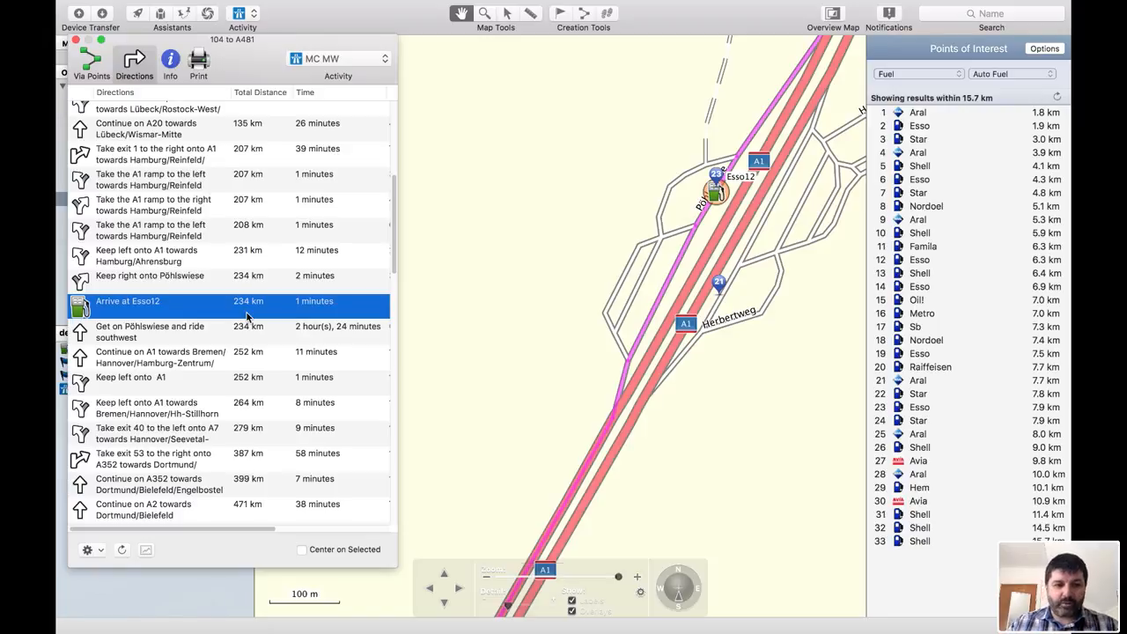
pyautogui.press('Down')
pyautogui.press('Down')
pyautogui.press('Down')
pyautogui.press('Down')
pyautogui.press('Down')
pyautogui.press('Down')
pyautogui.press('Down')
pyautogui.press('Down')
pyautogui.press('Down')
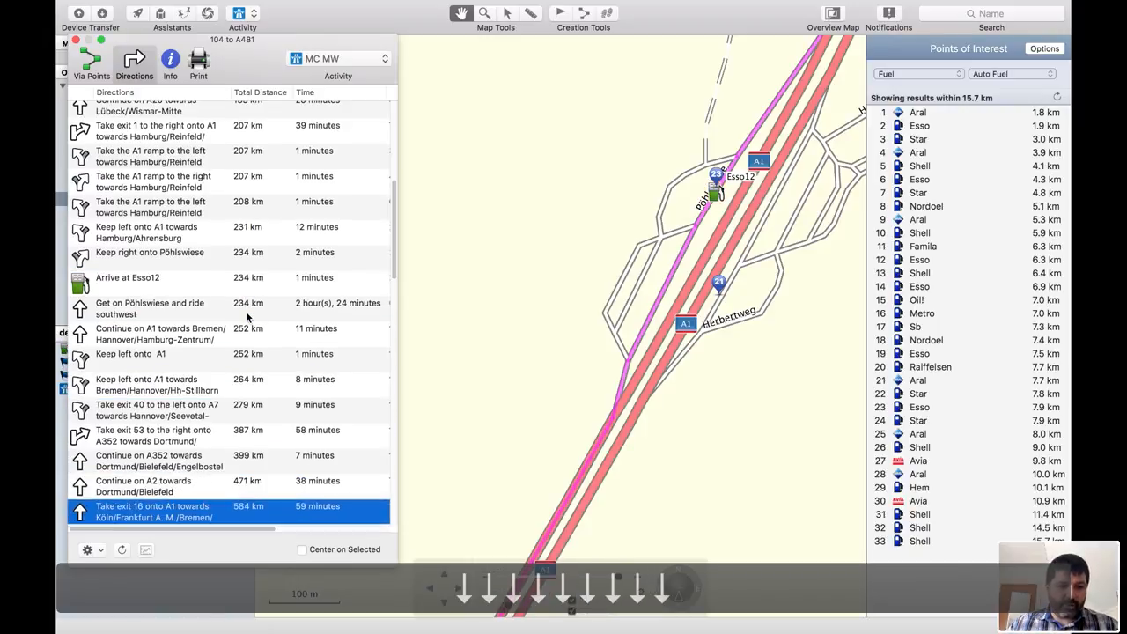
pyautogui.press('Down')
pyautogui.press('Up')
pyautogui.press('Up')
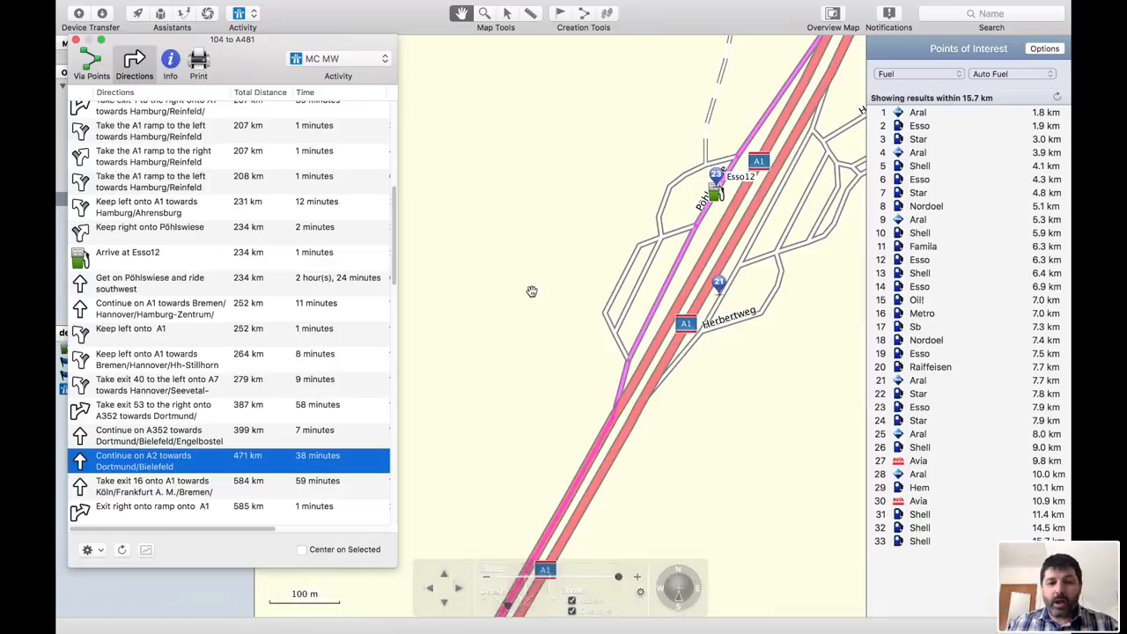
# - Move along the route to Bad Oeynhausen and refresh the fuel station search there
pyautogui.scroll(-5, 532, 293)
pyautogui.scroll(-2, 533, 291)
pyautogui.moveTo(532, 394); pyautogui.dragTo(742, 231)
pyautogui.moveTo(709, 392)
pyautogui.mouseDown()
pyautogui.moveTo(821, 239)
pyautogui.moveTo(715, 376)
pyautogui.moveTo(768, 195)
pyautogui.moveTo(811, 240)
pyautogui.mouseUp()
pyautogui.moveTo(712, 364); pyautogui.dragTo(809, 339)
pyautogui.moveTo(609, 383); pyautogui.dragTo(681, 310)
pyautogui.moveTo(608, 327); pyautogui.dragTo(654, 305)
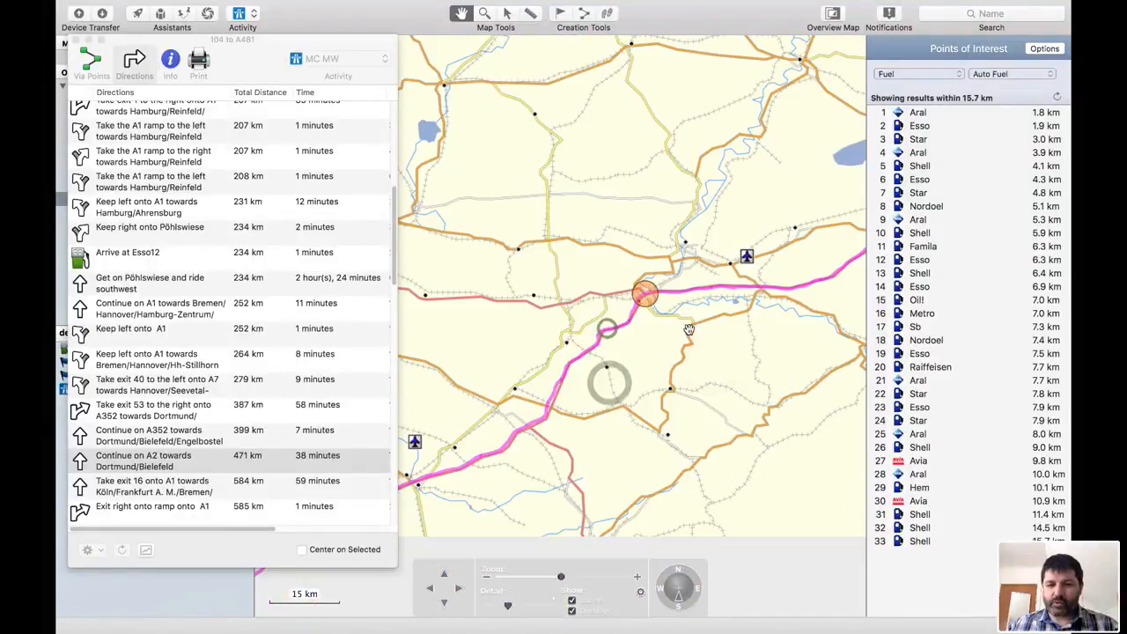
pyautogui.scroll(5, 653, 306)
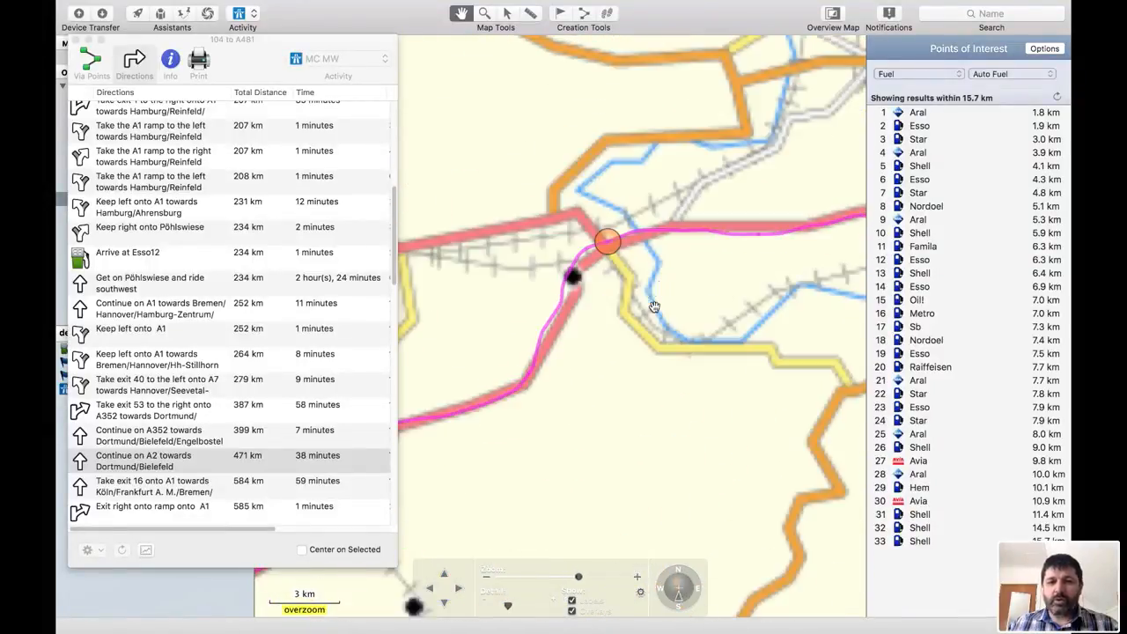
pyautogui.scroll(3, 622, 274)
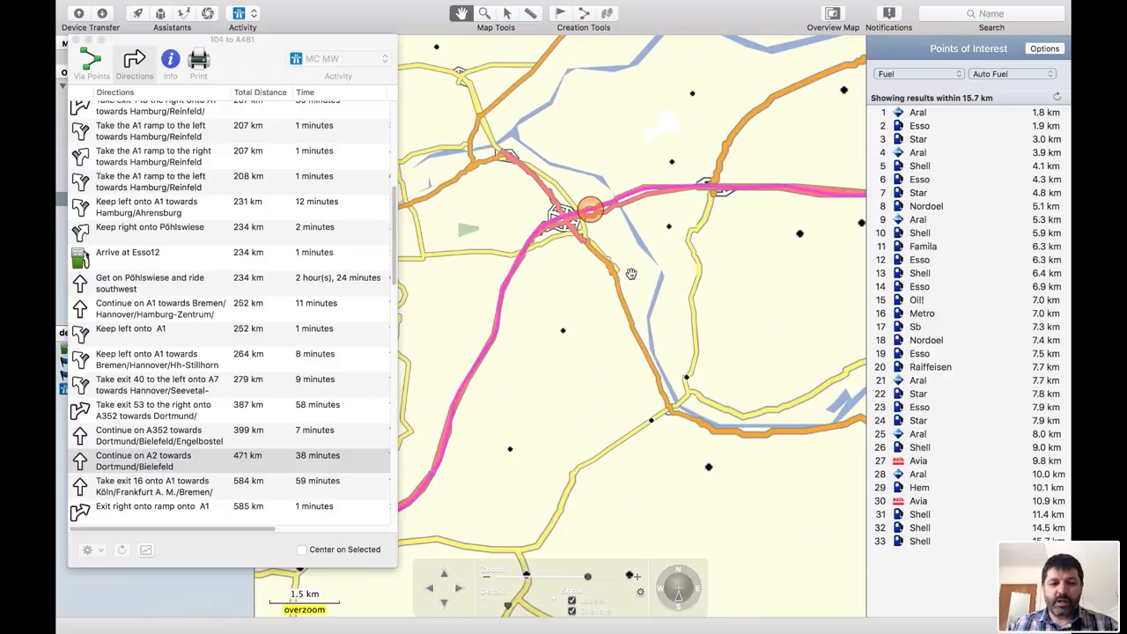
pyautogui.moveTo(663, 277); pyautogui.dragTo(625, 381)
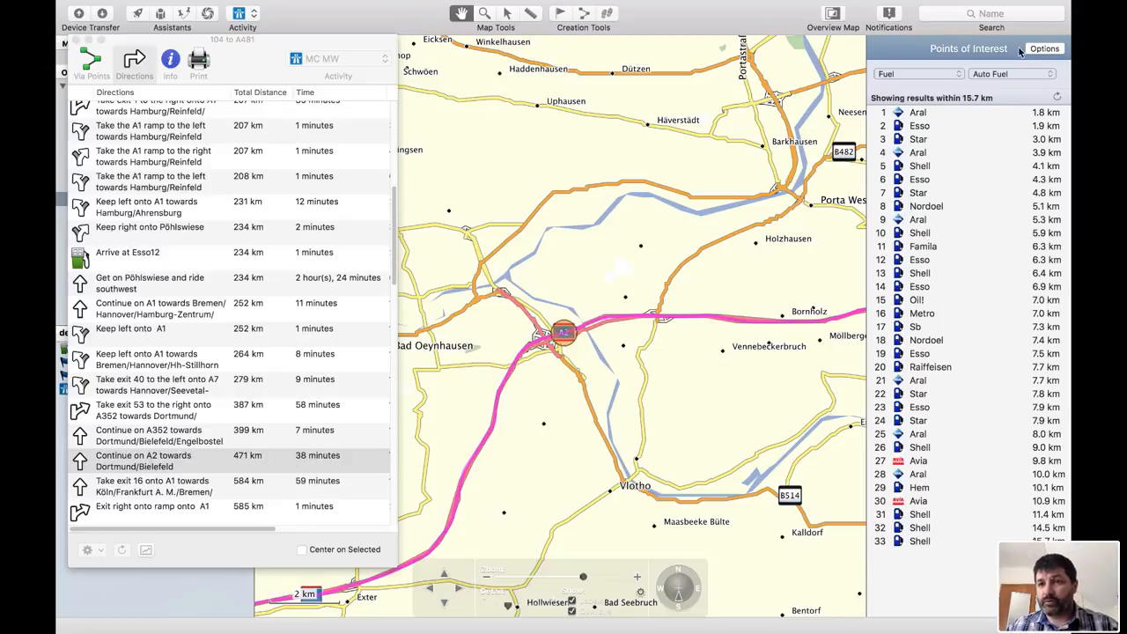
pyautogui.click(1056, 96)
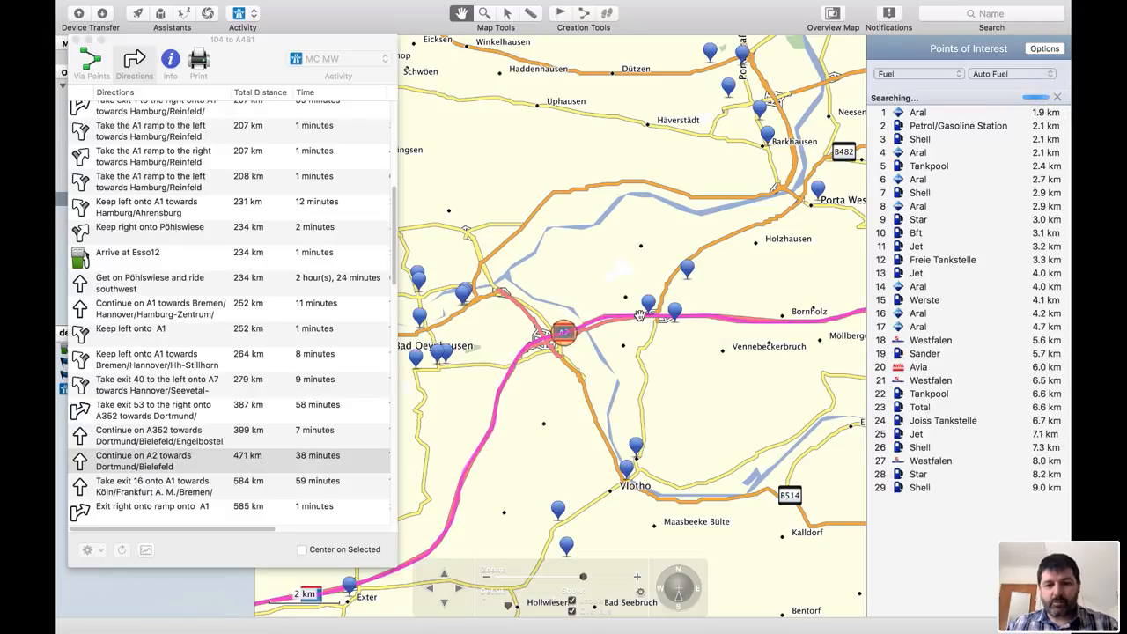
# - Save the Aral station at Zum Autohof 4, Porta Westfalica as a waypoint and route through it
pyautogui.scroll(5, 651, 322)
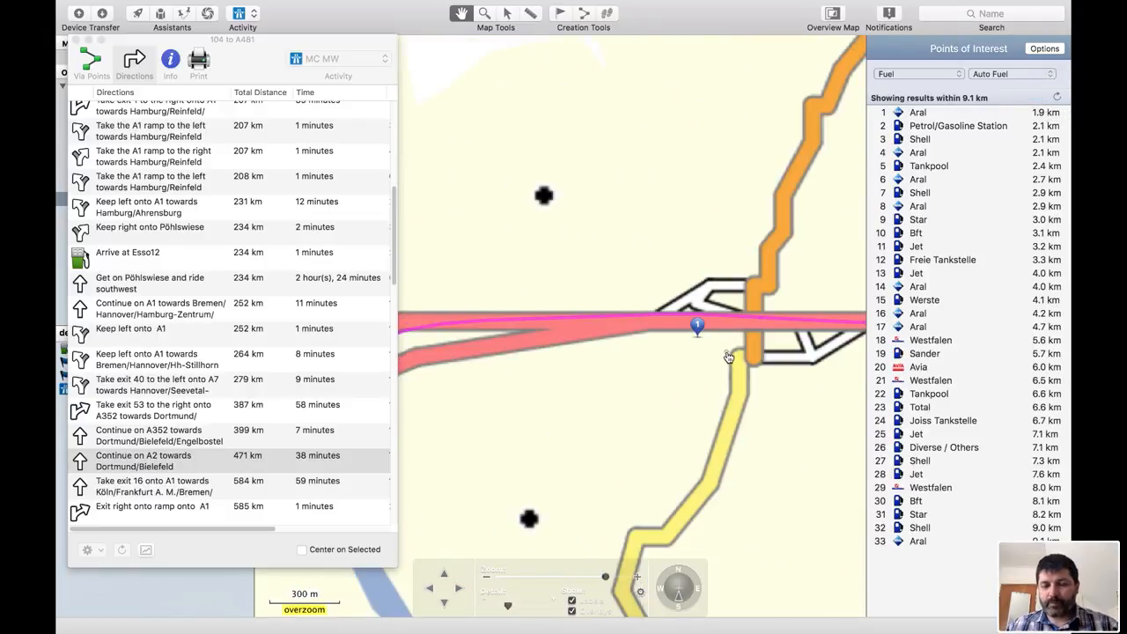
pyautogui.moveTo(723, 351); pyautogui.dragTo(652, 423)
pyautogui.scroll(2, 675, 399)
pyautogui.click(578, 386)
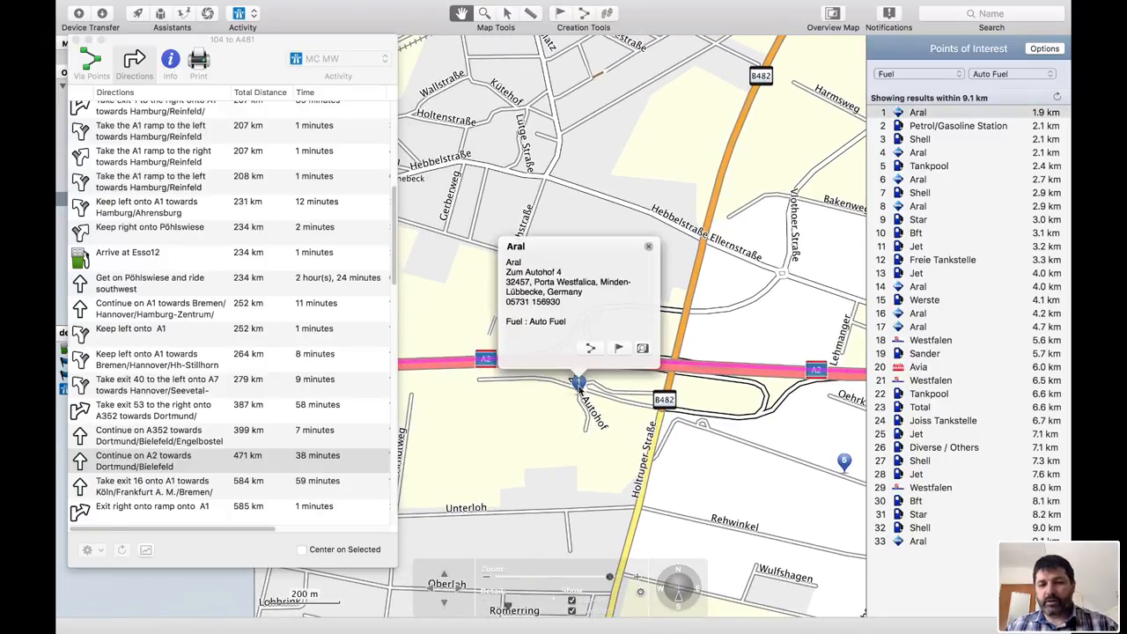
pyautogui.click(618, 348)
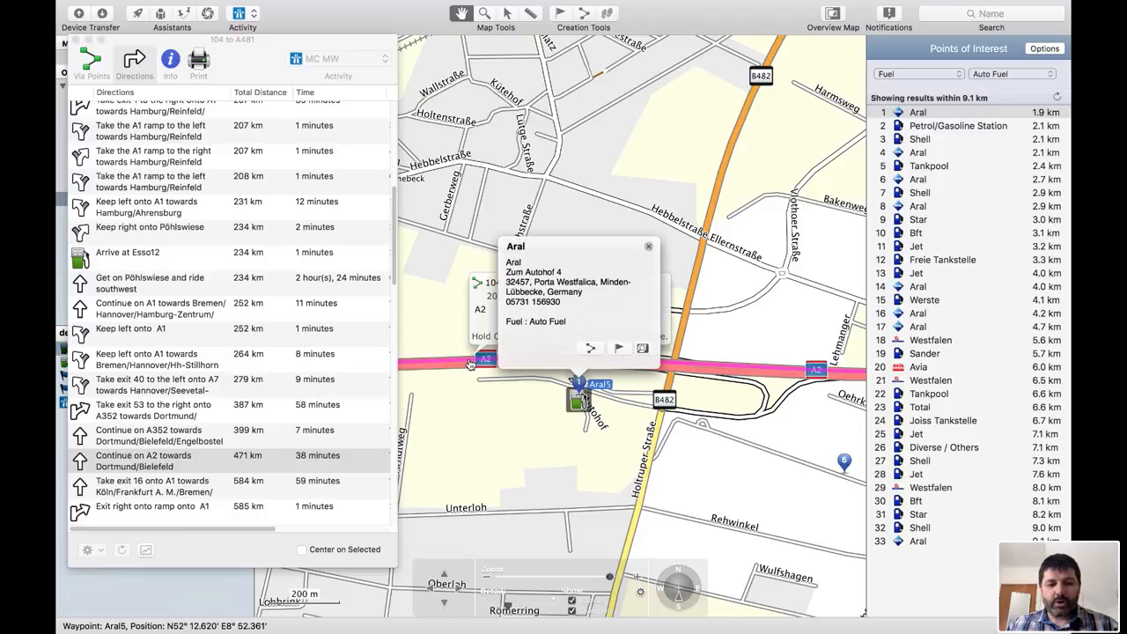
pyautogui.moveTo(468, 359); pyautogui.dragTo(580, 402)
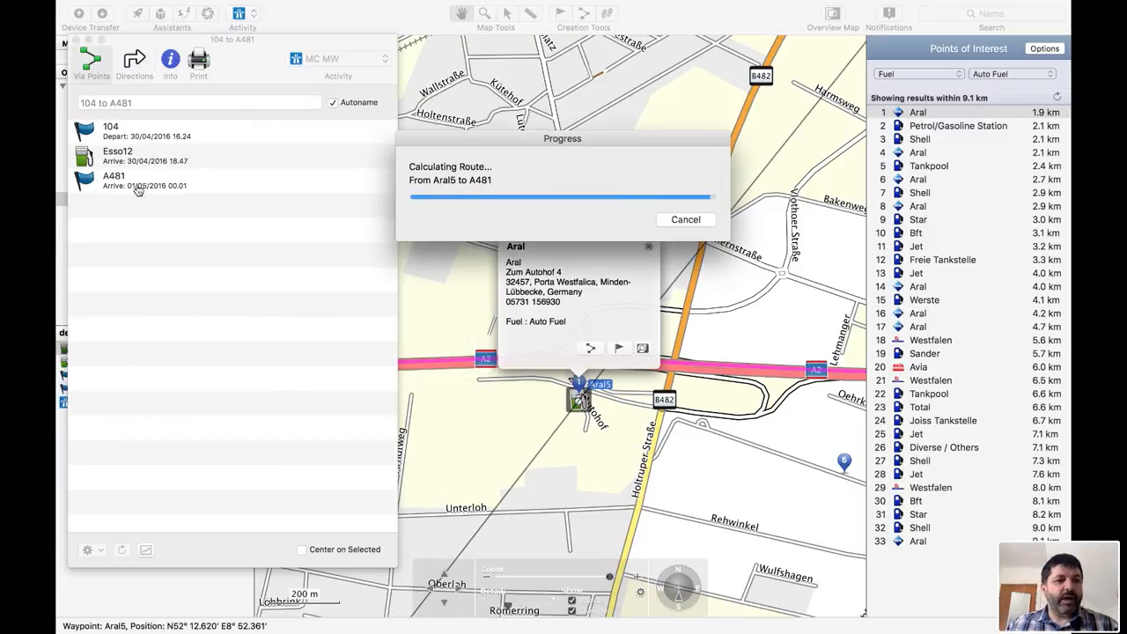
pyautogui.click(107, 183)
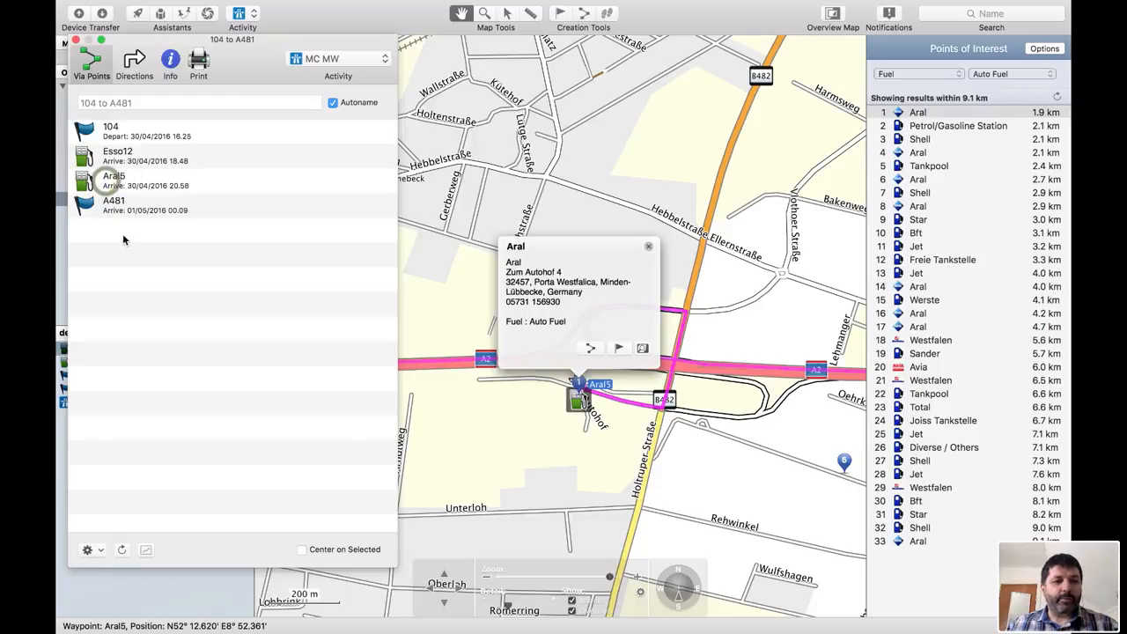
# - Review the route directions to find the arrival entries for both fuel stops
pyautogui.click(128, 70)
pyautogui.click(175, 196)
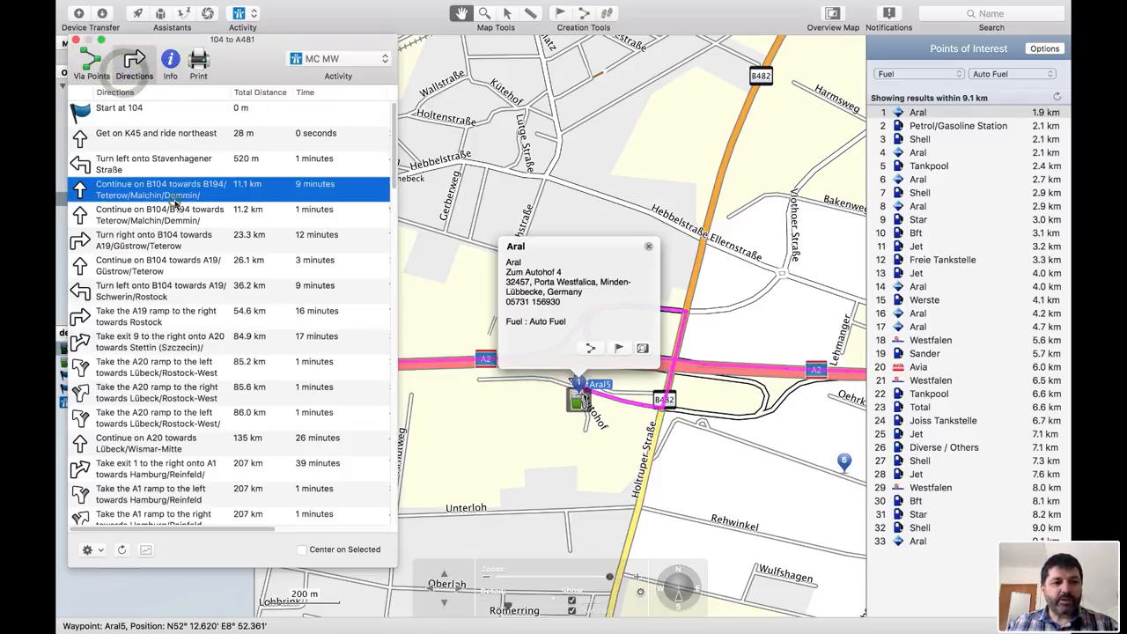
pyautogui.scroll(-8, 175, 204)
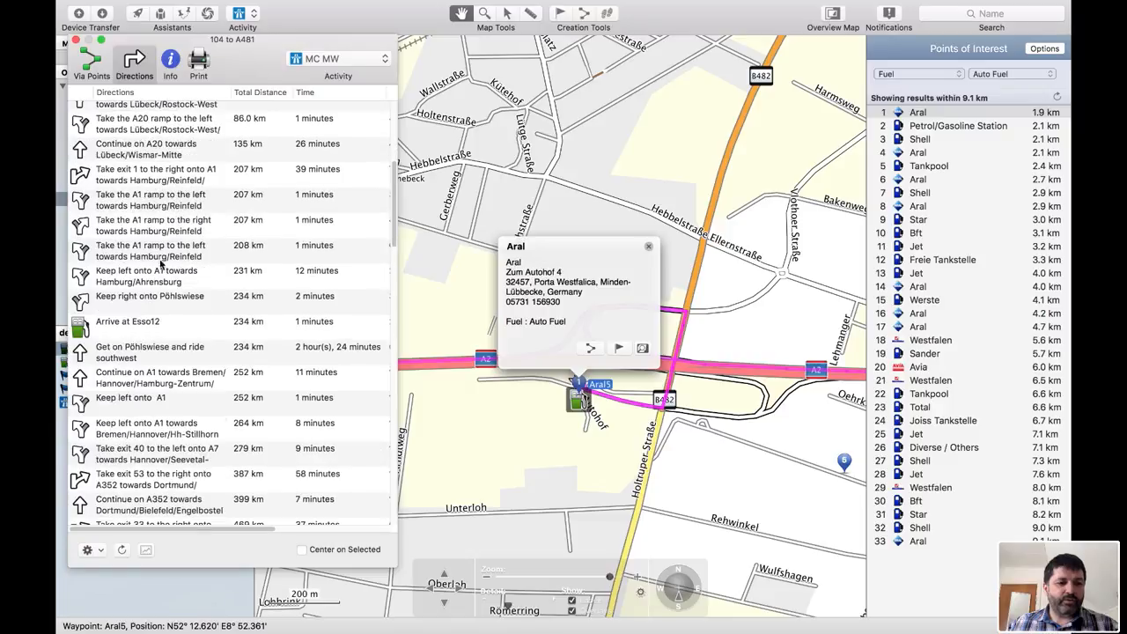
pyautogui.click(136, 328)
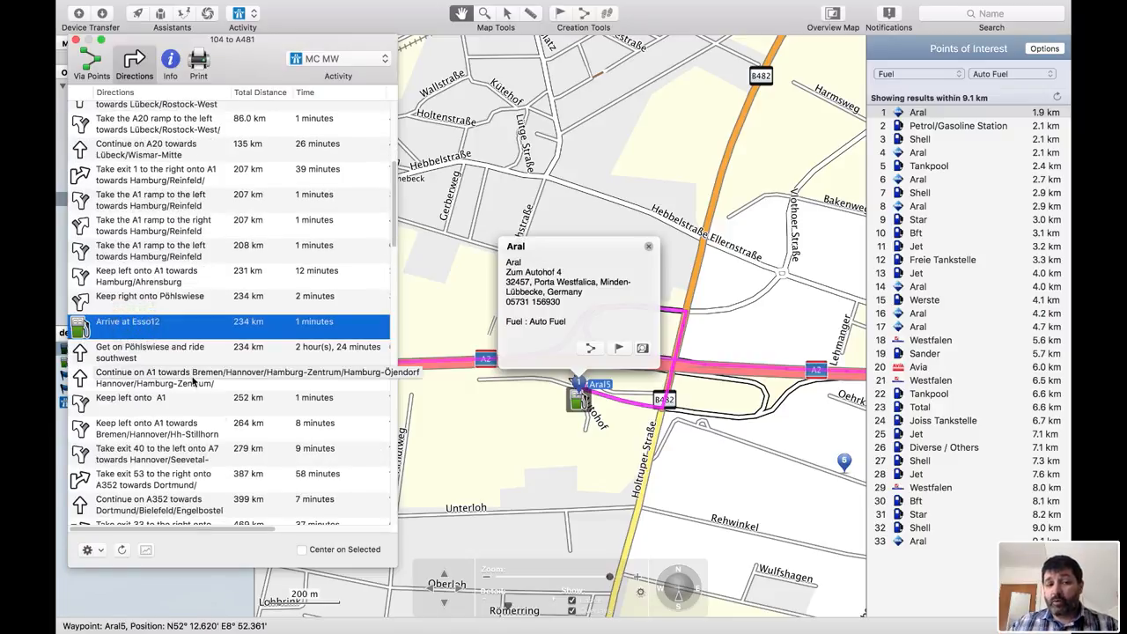
pyautogui.scroll(-5, 192, 381)
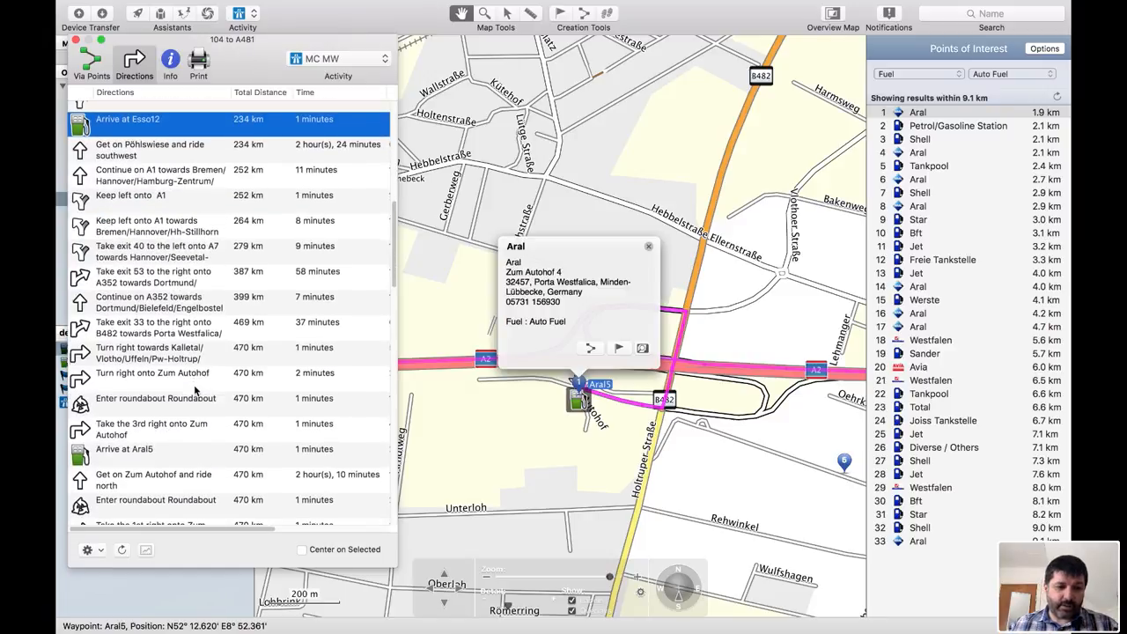
pyautogui.click(185, 454)
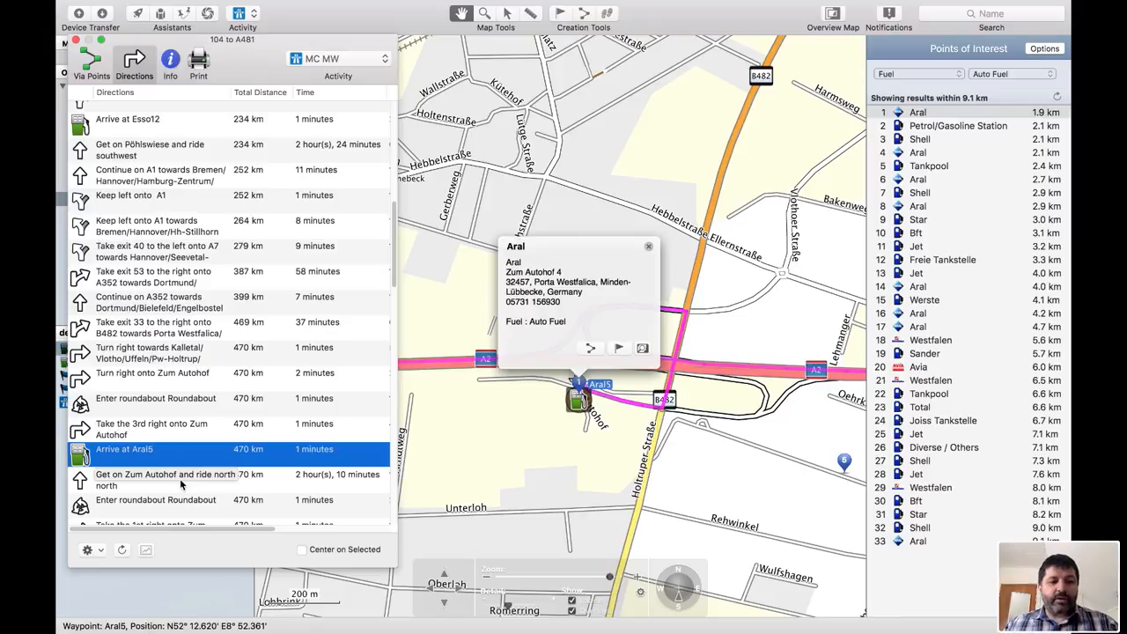
pyautogui.scroll(5, 179, 479)
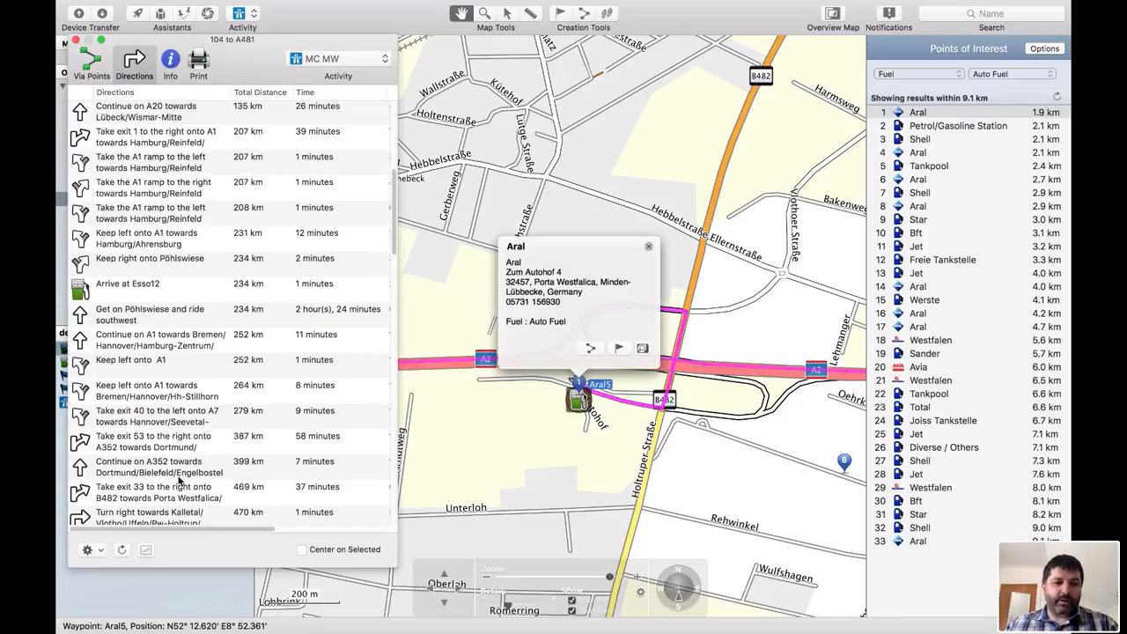
pyautogui.scroll(-5, 180, 478)
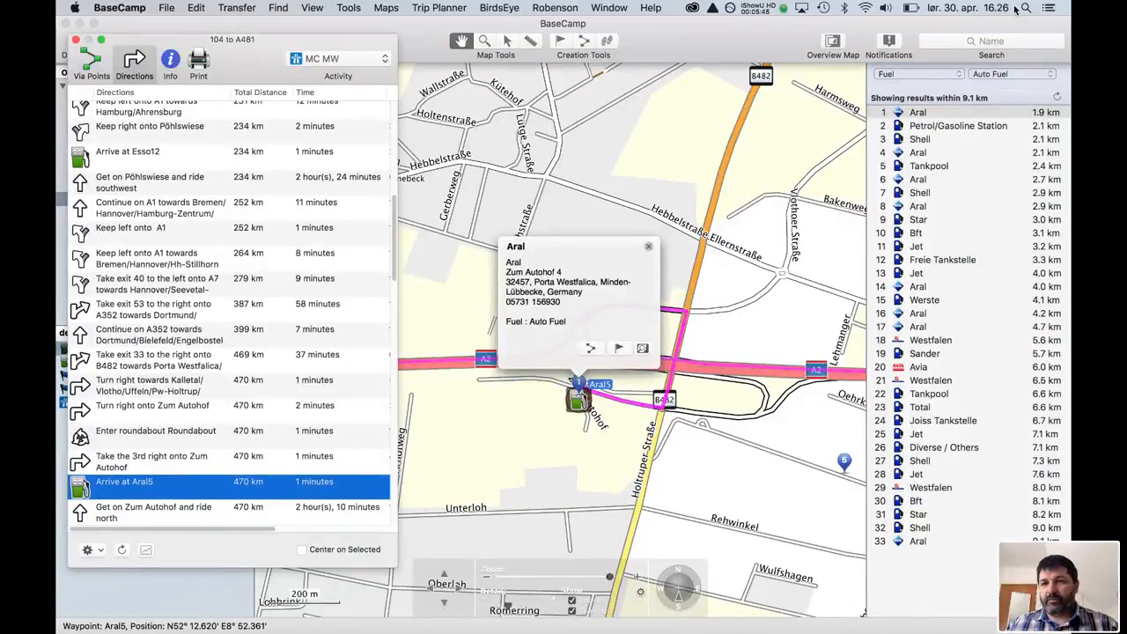
# - Open Spotlight and calculate 470-234 to get the distance between the two fuel stops
pyautogui.click(1025, 8)
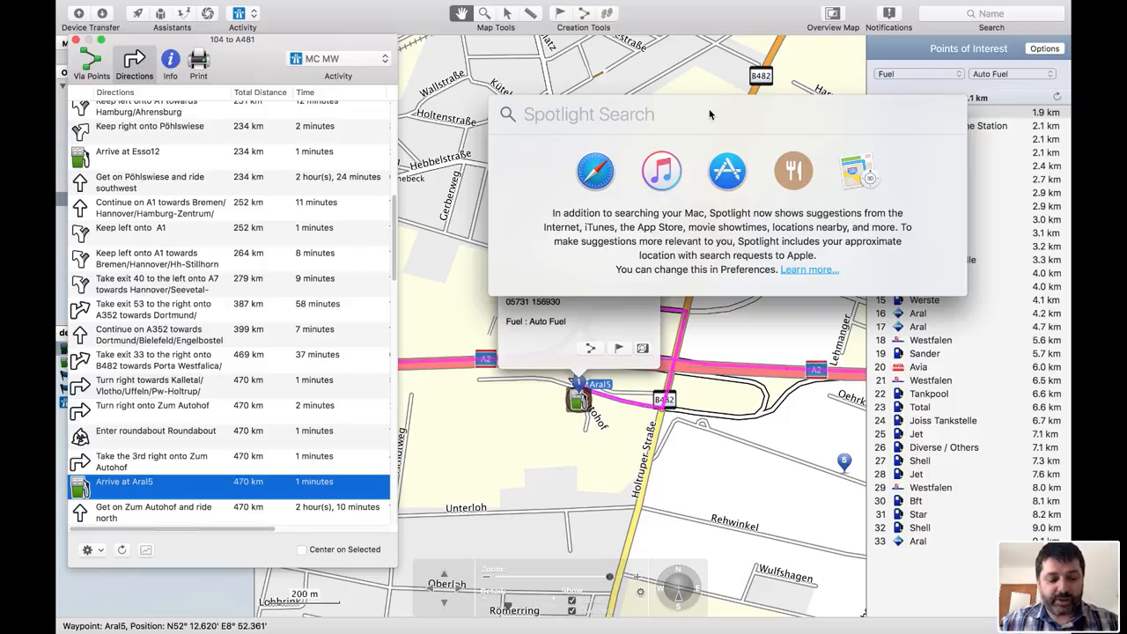
pyautogui.write('470')
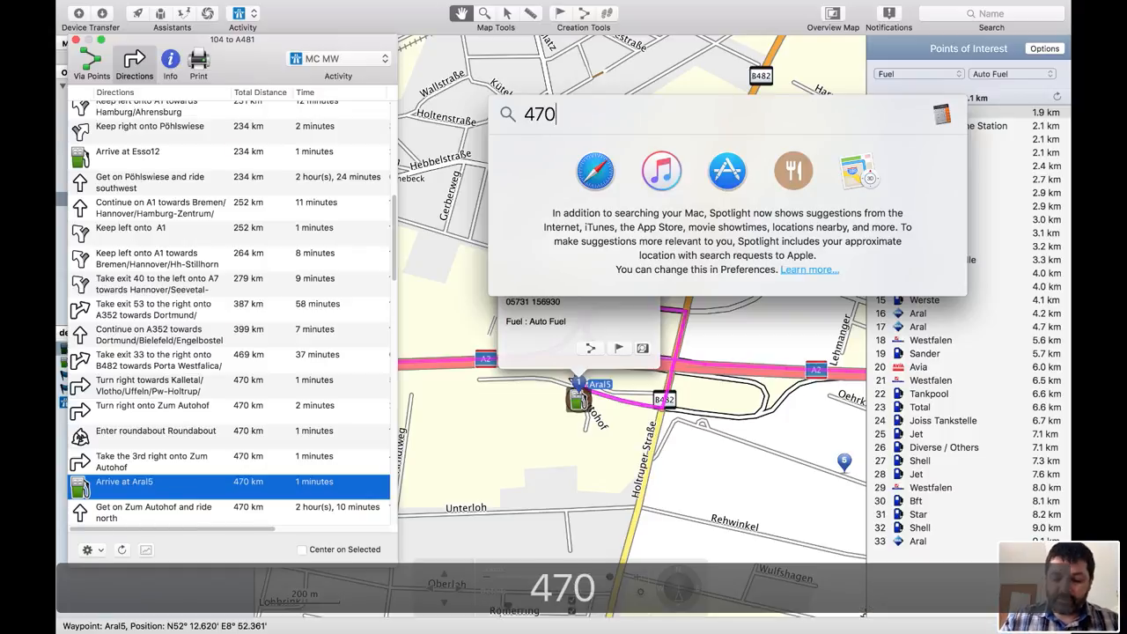
pyautogui.write('-')
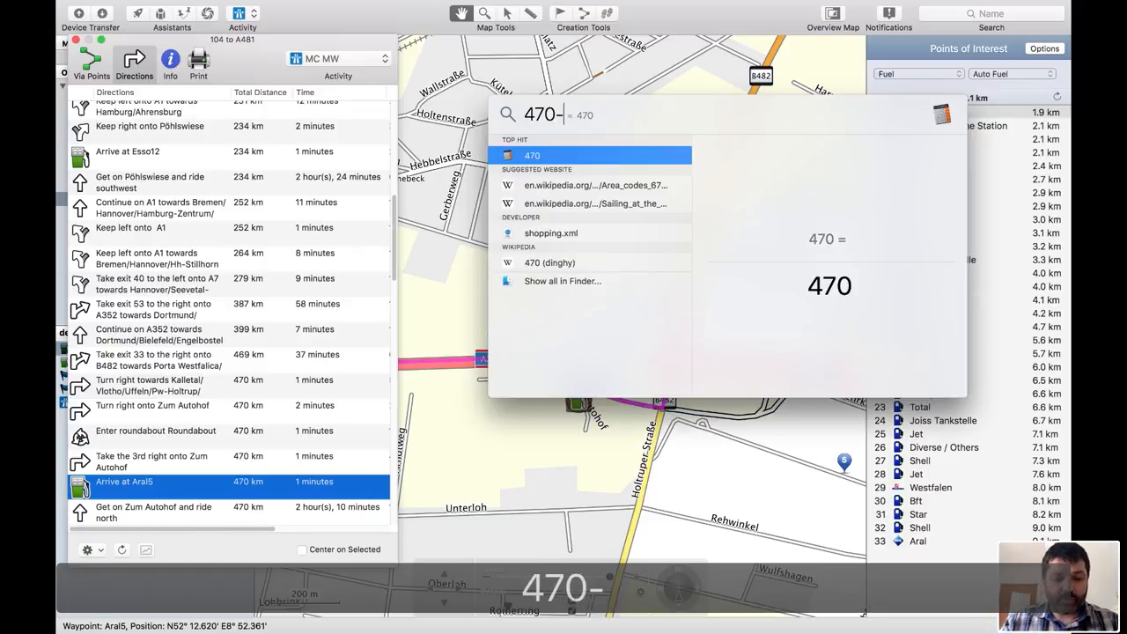
pyautogui.write('234')
pyautogui.press('BackSpace')
pyautogui.write('34')
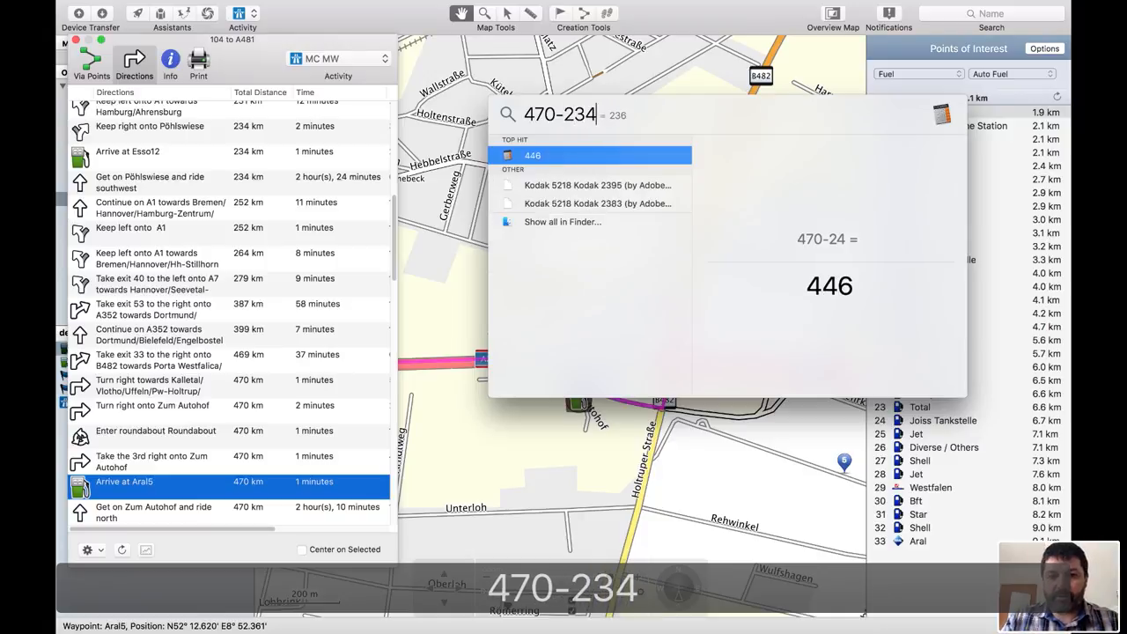